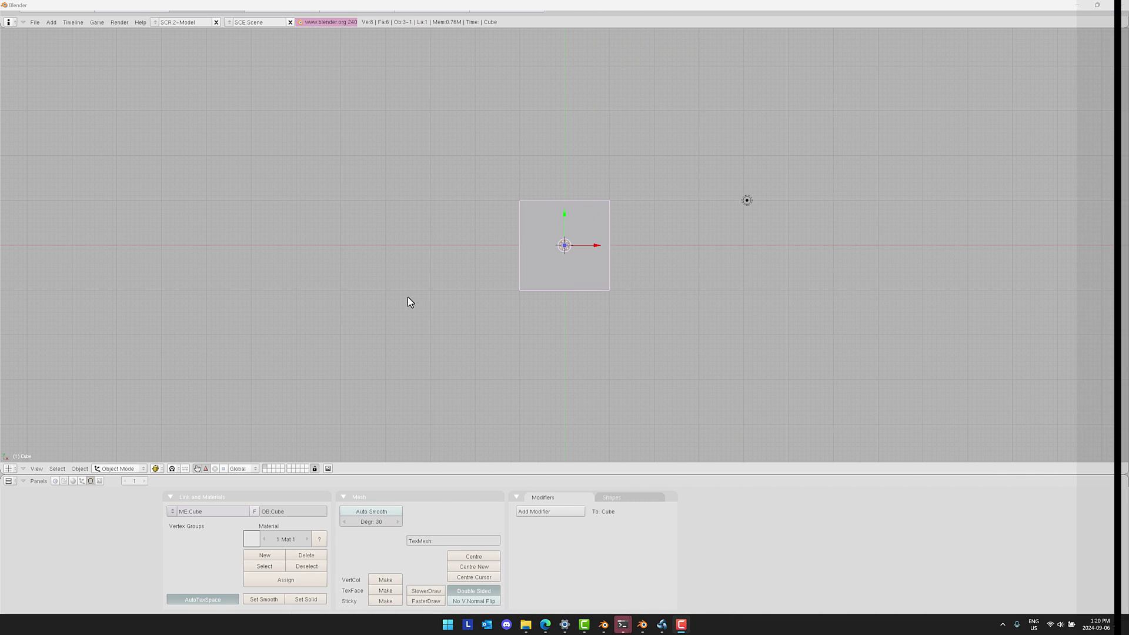
- Tilt the Blender 2.4x cube view, reveal View & Controls preferences, then switch to Blender 4.2.1
{"action": "middle_click_drag", "start_coordinate": [410, 302], "coordinate": [612, 370]}
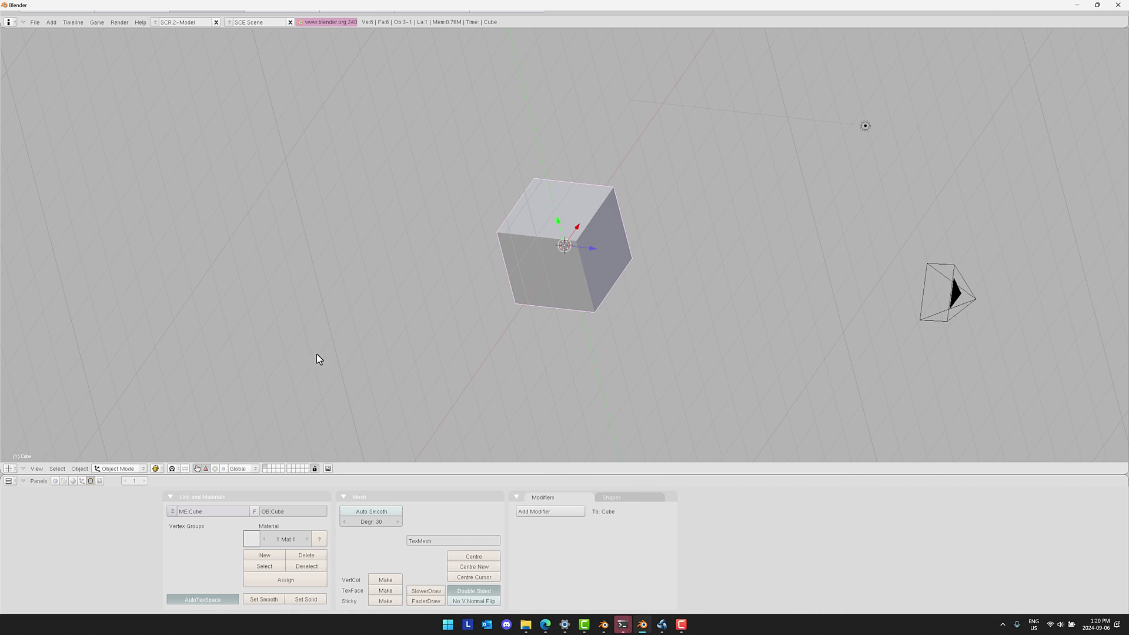
{"action": "left_click_drag", "start_coordinate": [250, 28], "coordinate": [256, 136]}
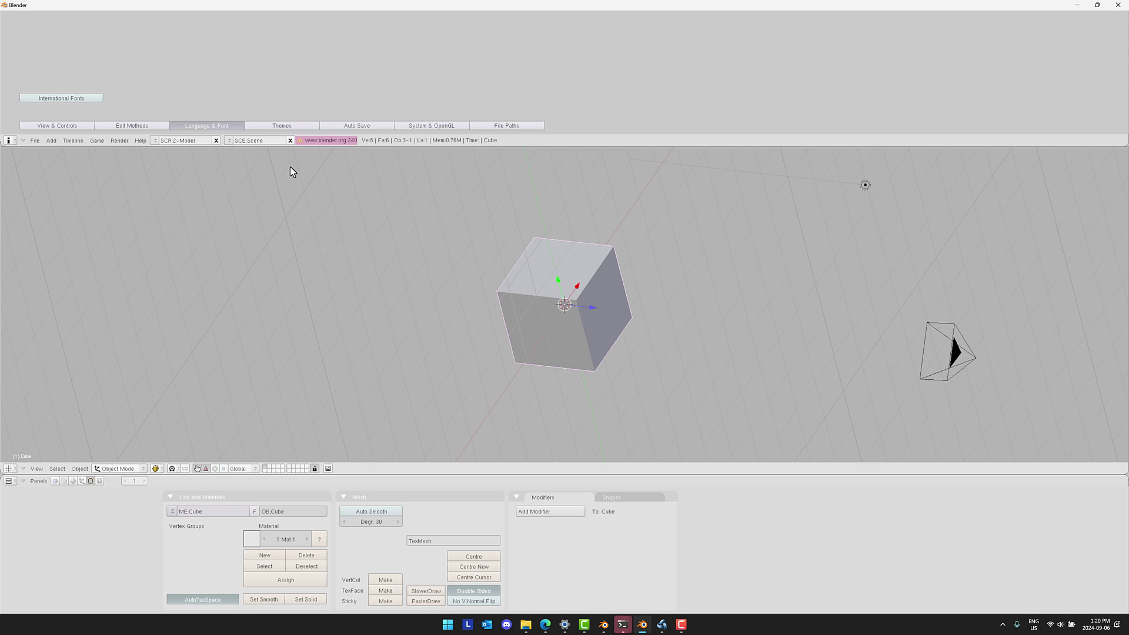
{"action": "left_click", "coordinate": [76, 124]}
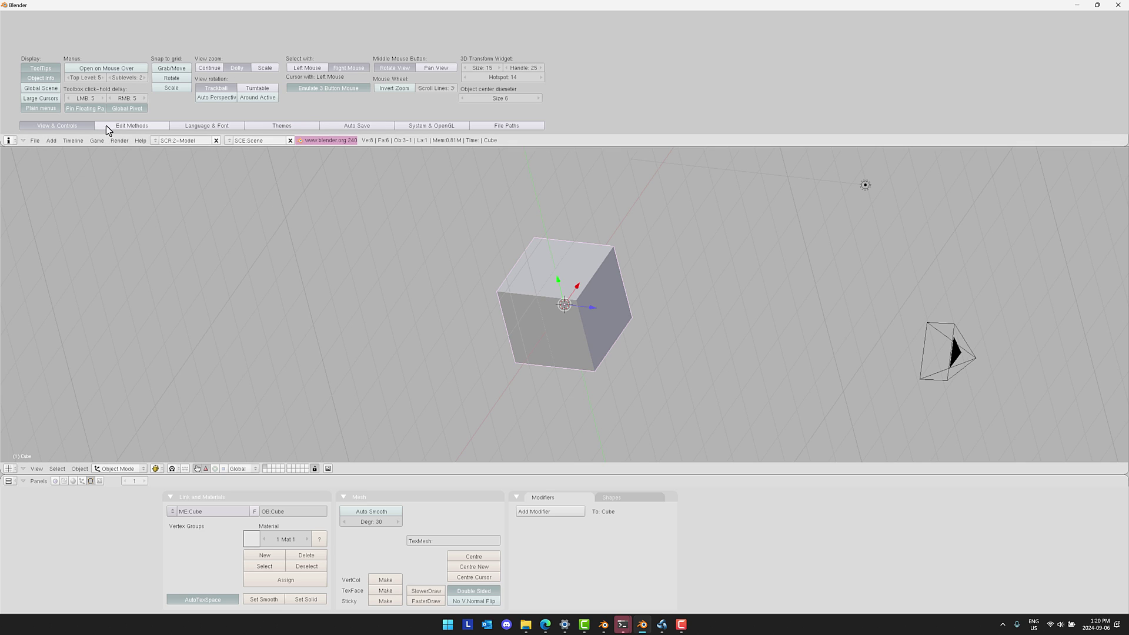
{"action": "key", "text": "alt+Tab"}
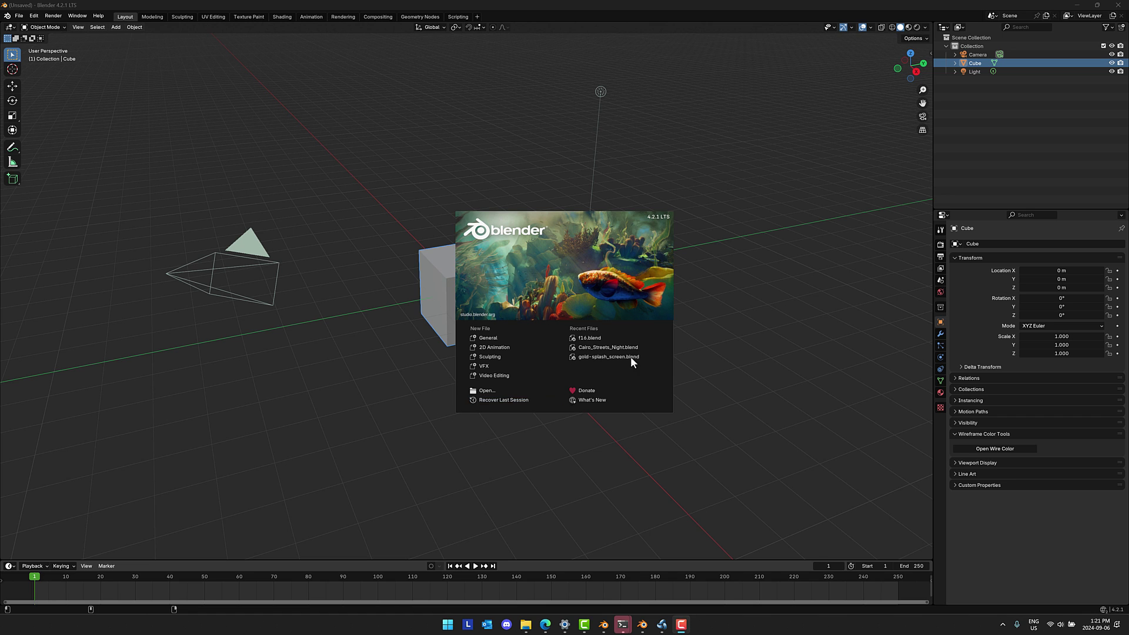
- Dismiss the Blender 4.2.1 splash screen and bring the Bforartists window to the front
{"action": "left_click", "coordinate": [728, 301]}
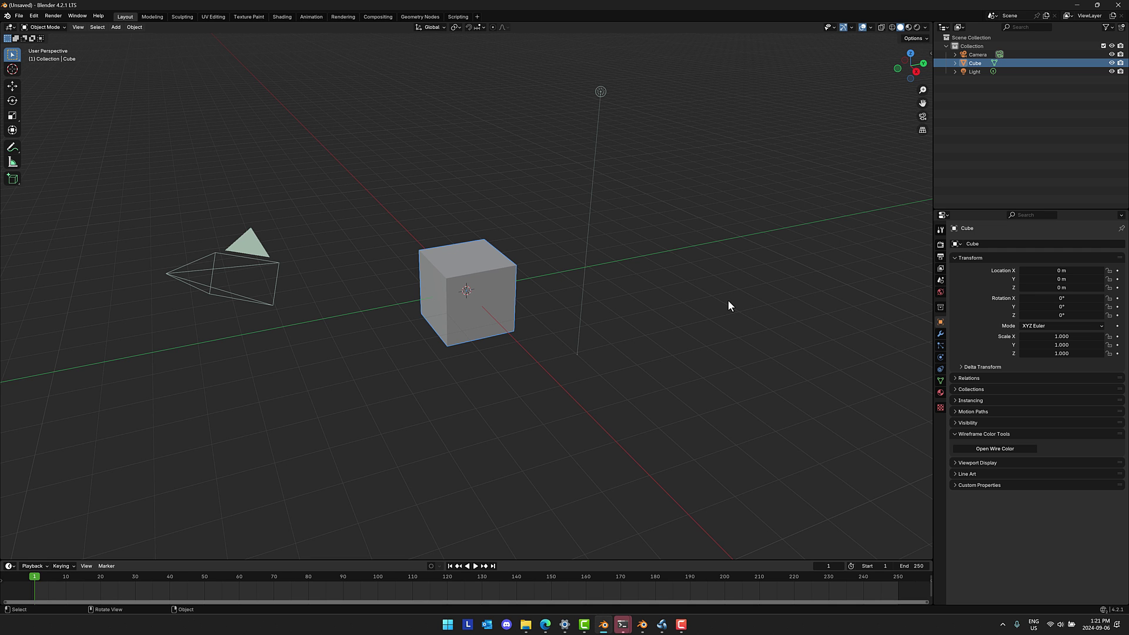
{"action": "mouse_move", "coordinate": [578, 632]}
{"action": "left_click", "coordinate": [661, 624]}
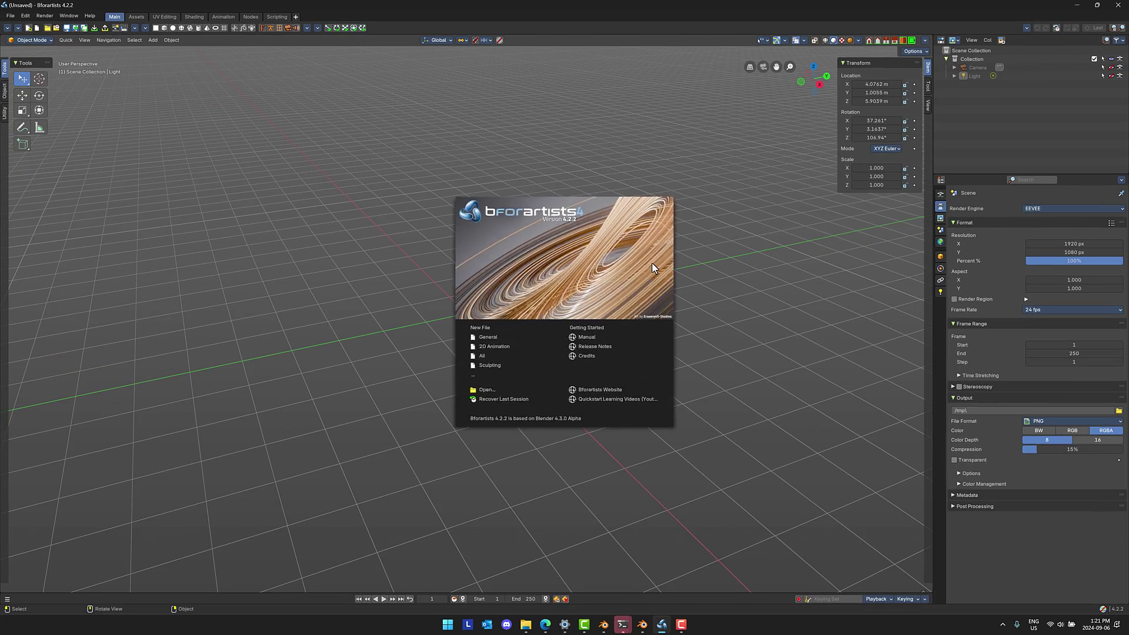
- Close the Bforartists splash screen and bring the Blender 4.2.1 cube scene back in front
{"action": "left_click", "coordinate": [652, 262]}
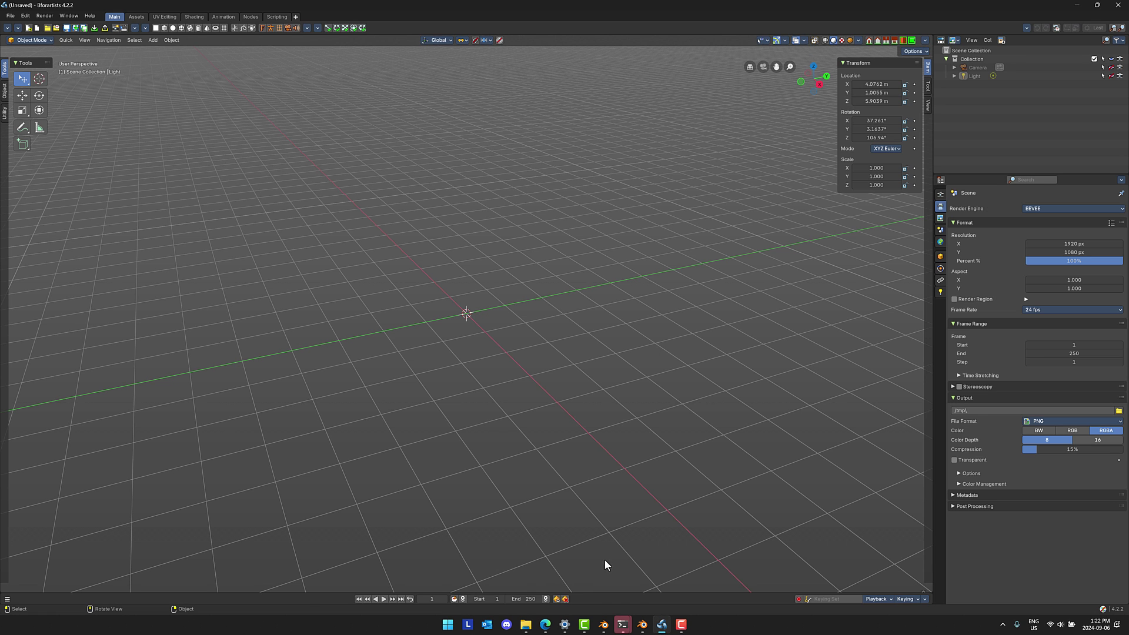
{"action": "left_click", "coordinate": [603, 625]}
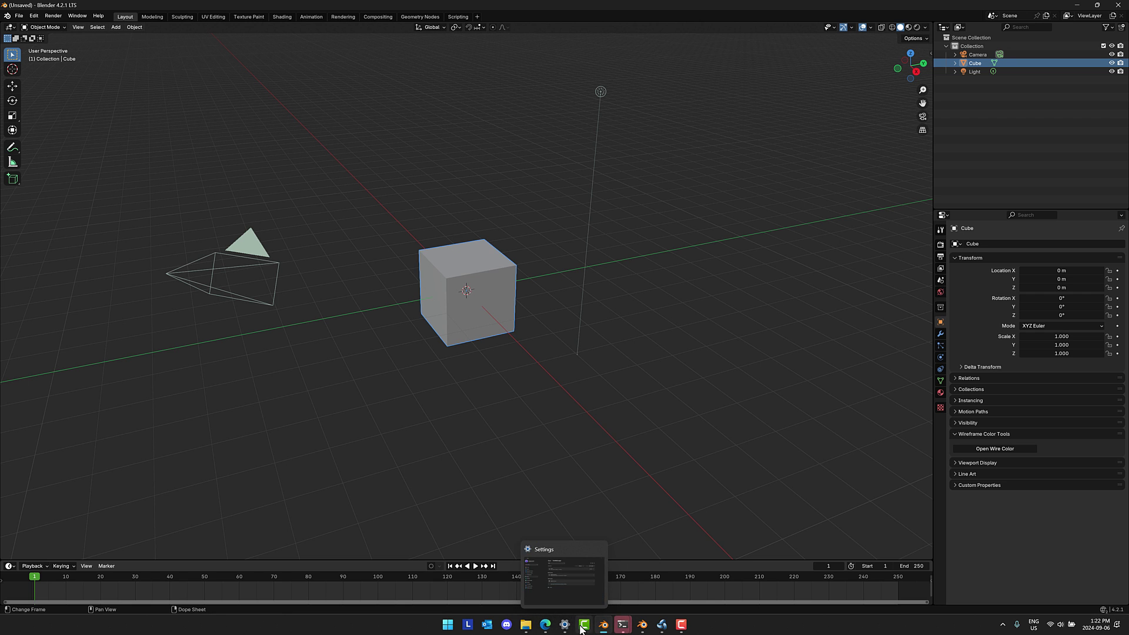
- Glance at the Blender 2.40 and 4.2 windows, then return to Bforartists 4.2.2
{"action": "left_click", "coordinate": [640, 623]}
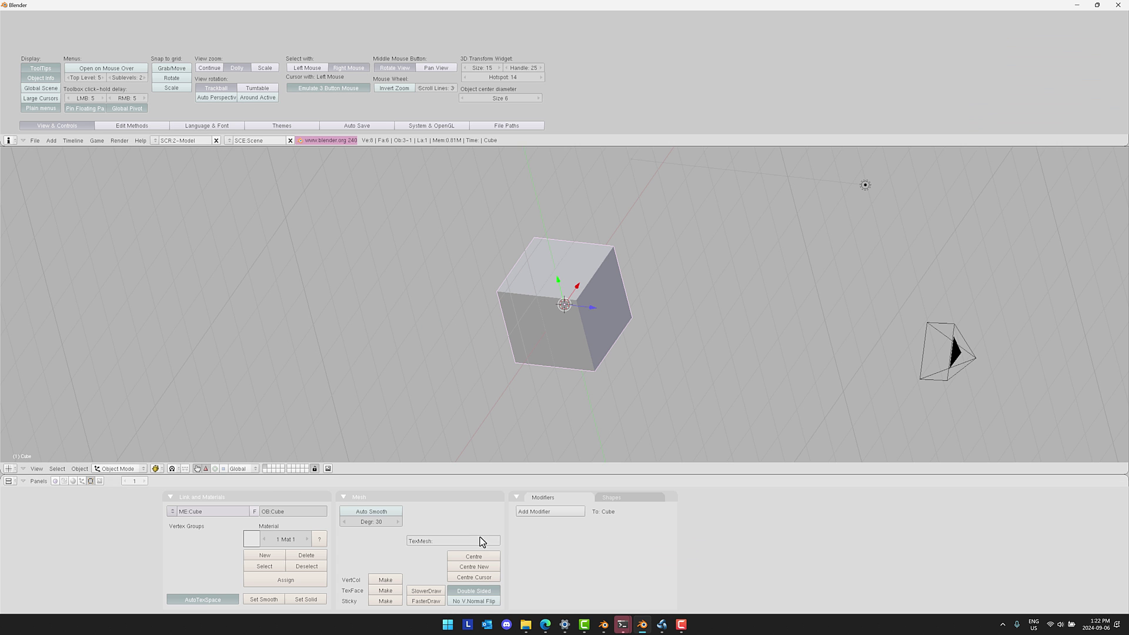
{"action": "left_click", "coordinate": [604, 625]}
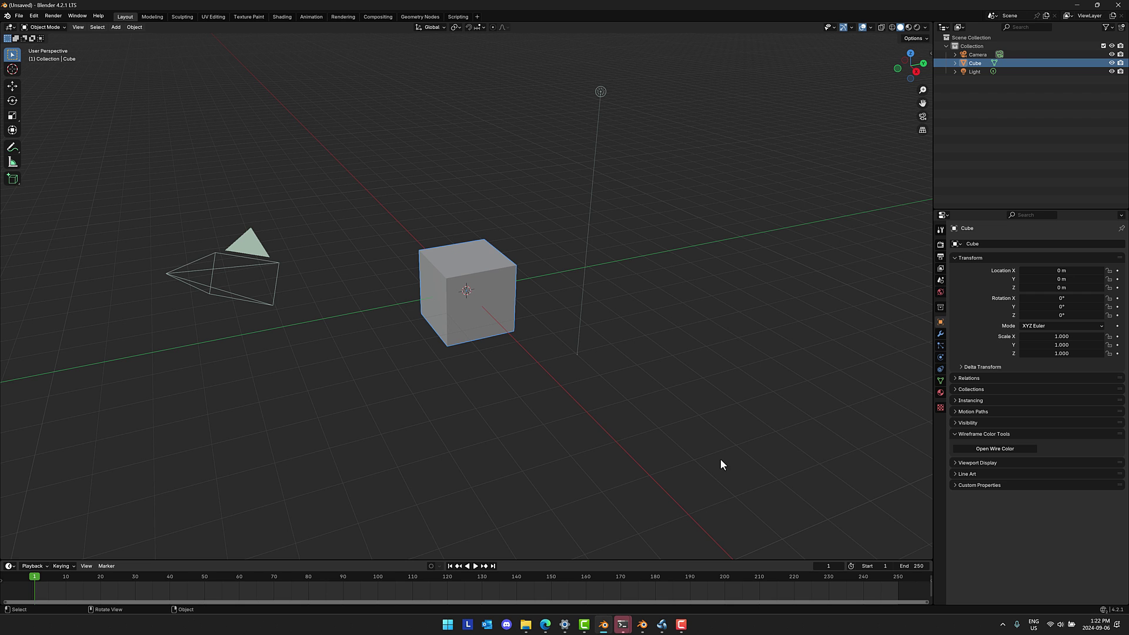
{"action": "left_click", "coordinate": [662, 625]}
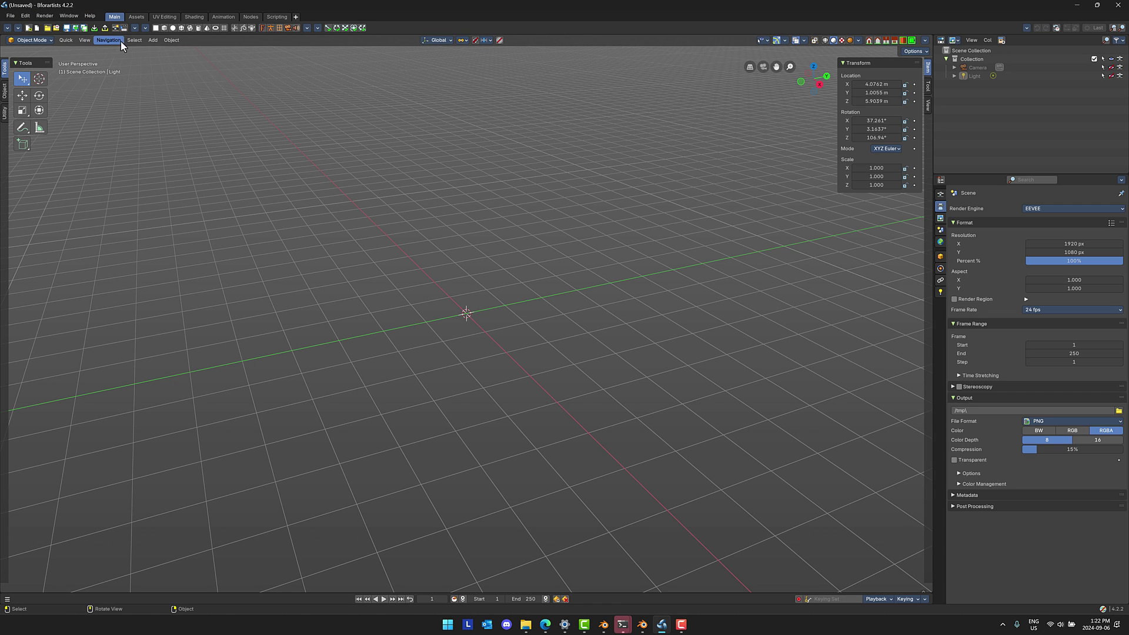
- Set the interface Resolution Scale to 1.25 in Preferences and close the window
{"action": "left_click", "coordinate": [25, 16]}
{"action": "left_click", "coordinate": [45, 170]}
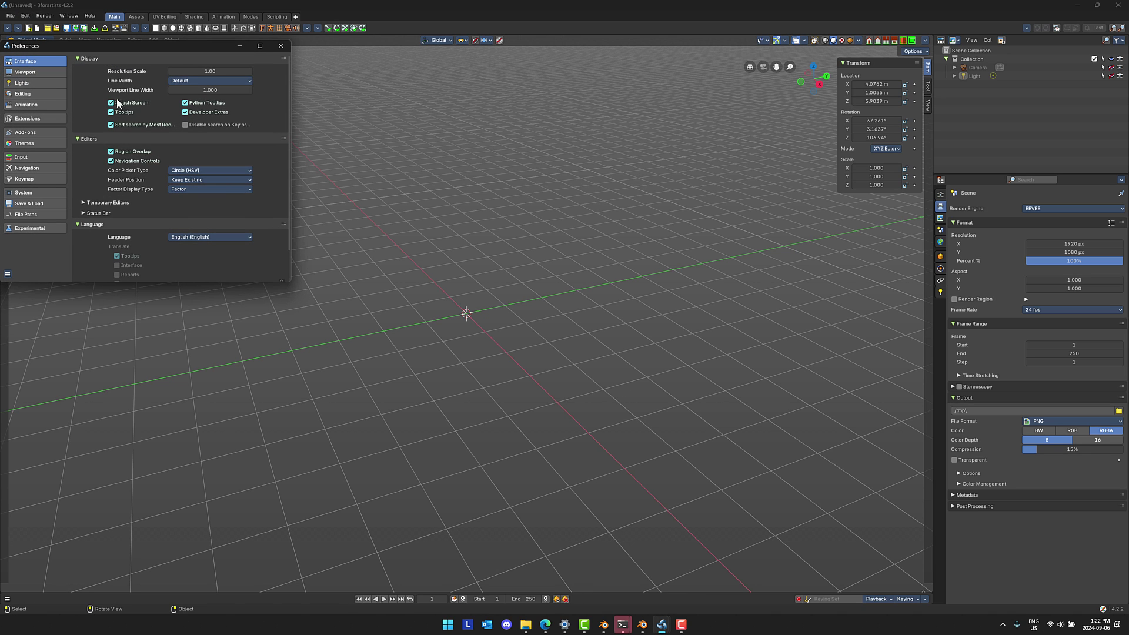
{"action": "left_click", "coordinate": [207, 68]}
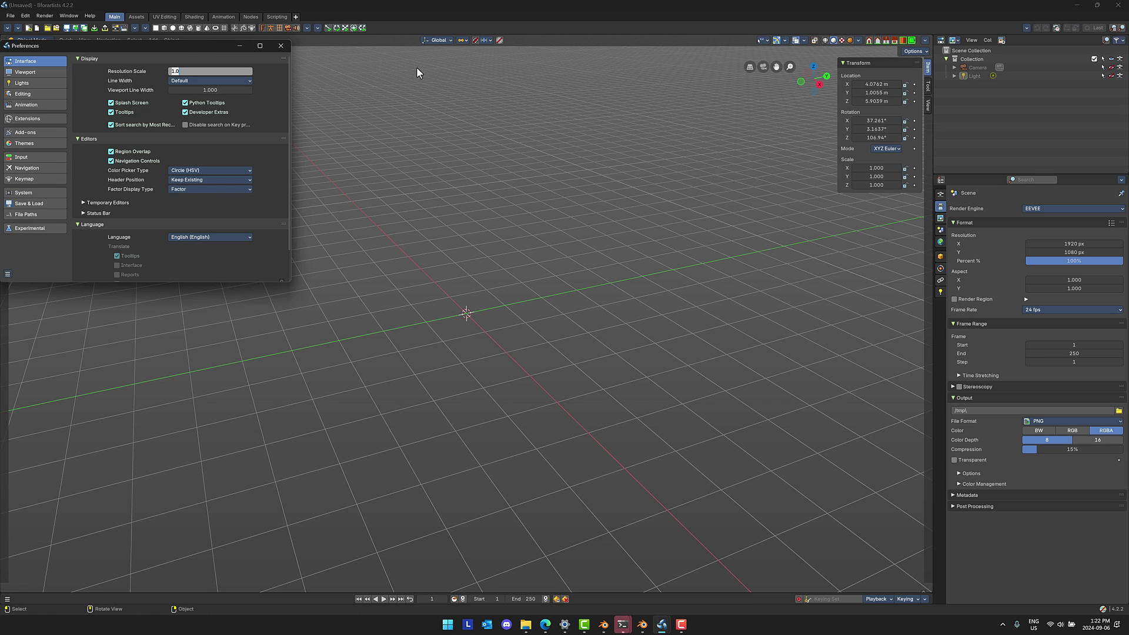
{"action": "type", "text": "1.25"}
{"action": "key", "text": "Return"}
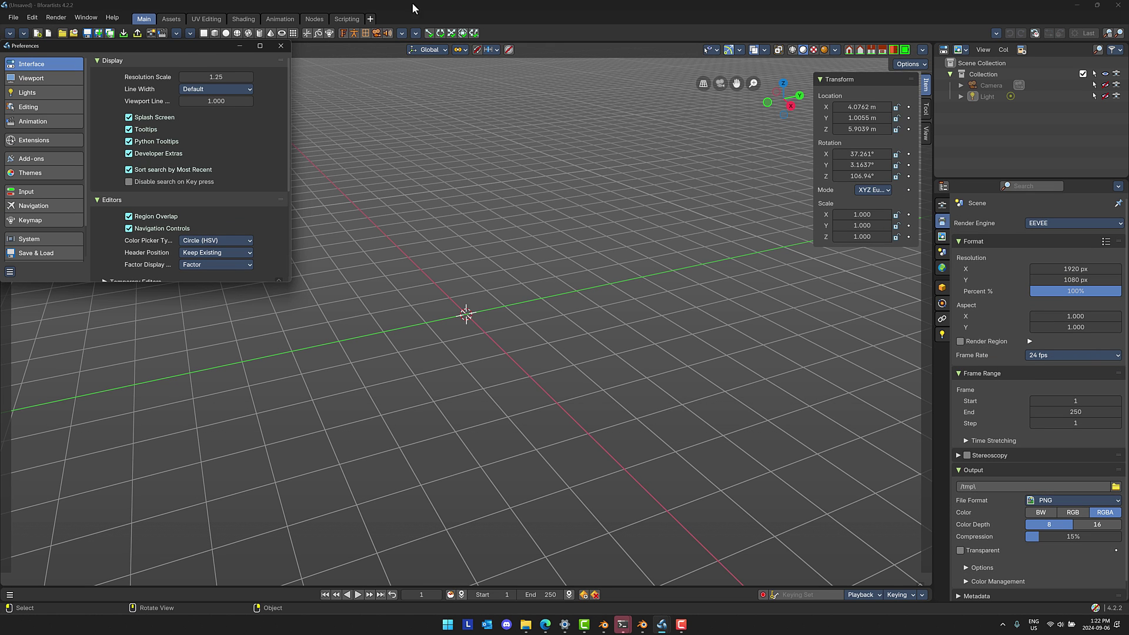
{"action": "left_click", "coordinate": [281, 46]}
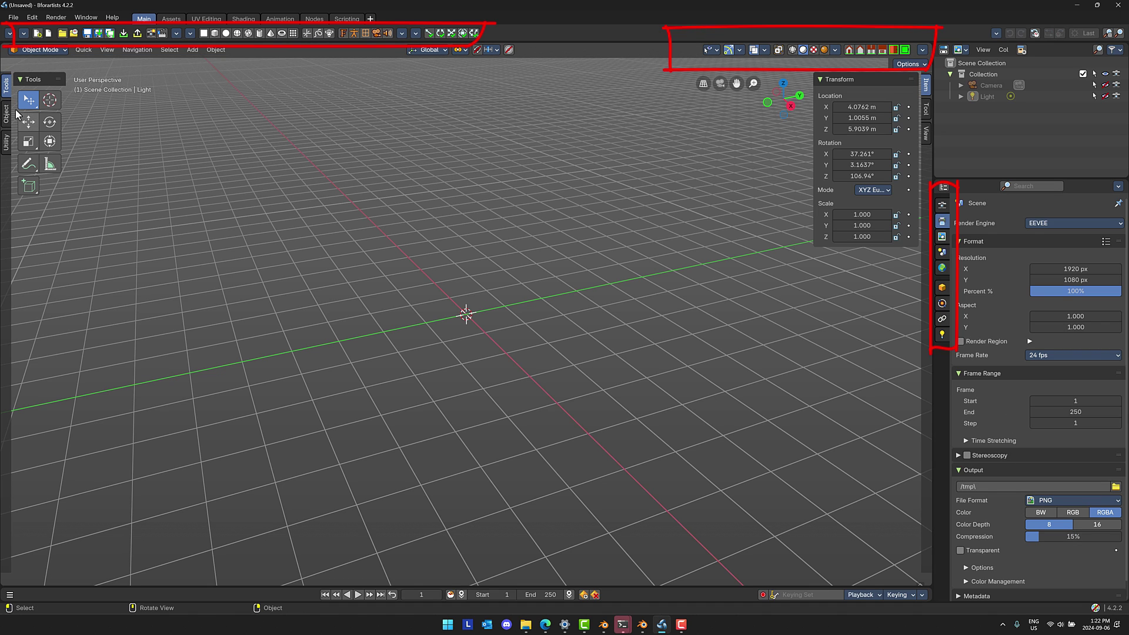
{"action": "left_click", "coordinate": [107, 49]}
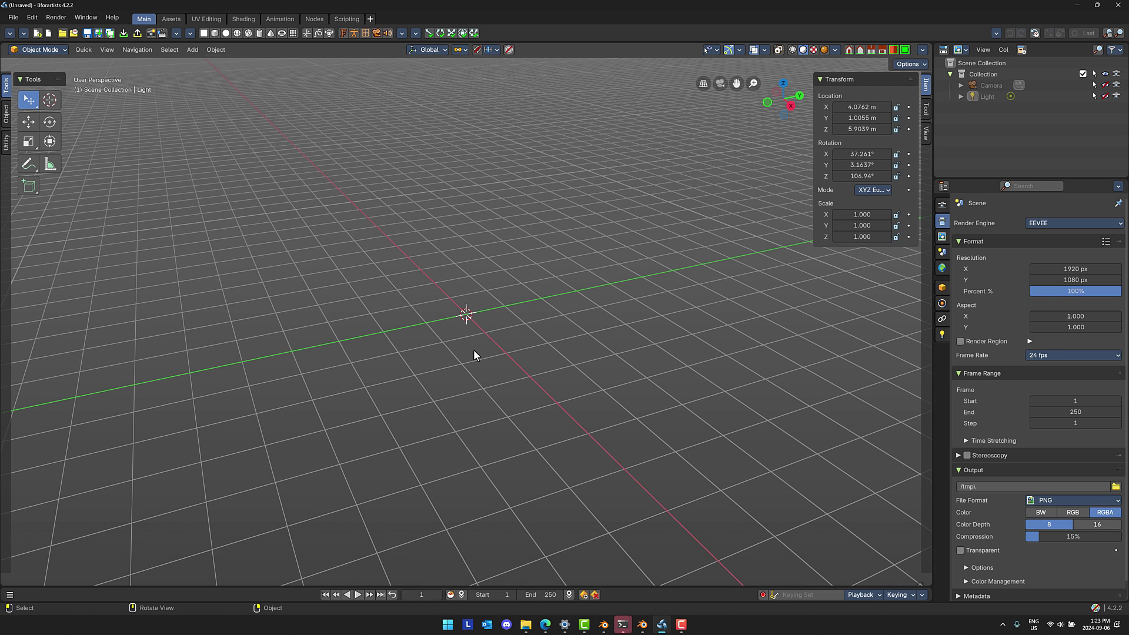
- Add a mesh cube to the scene, then delete it again
{"action": "left_click", "coordinate": [192, 51]}
{"action": "mouse_move", "coordinate": [200, 73]}
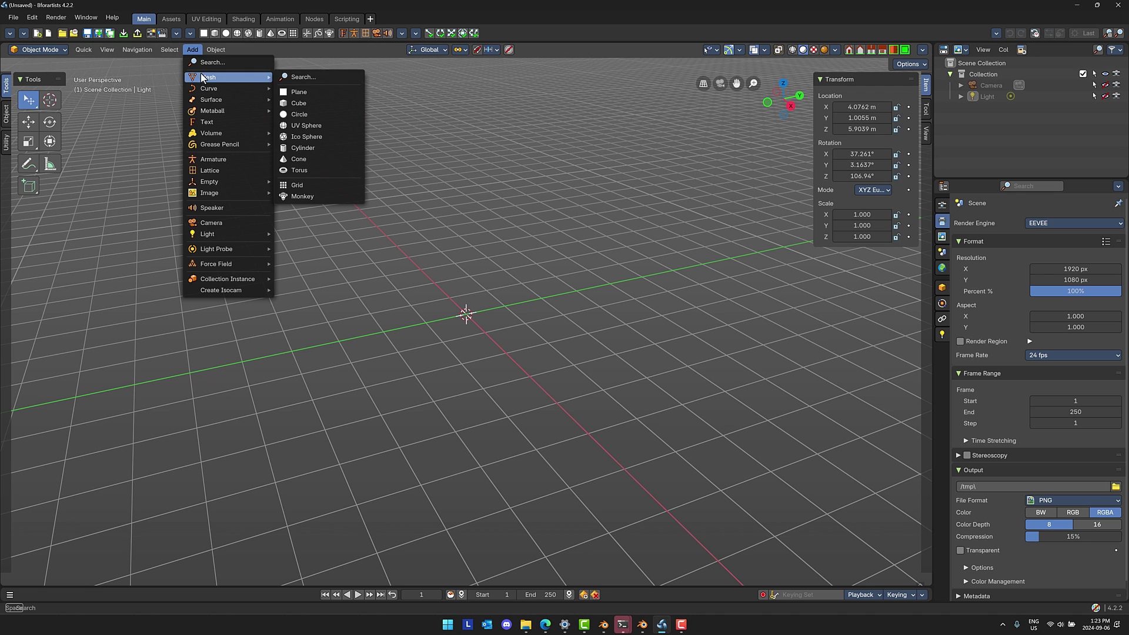
{"action": "left_click", "coordinate": [308, 101]}
{"action": "key", "text": "x"}
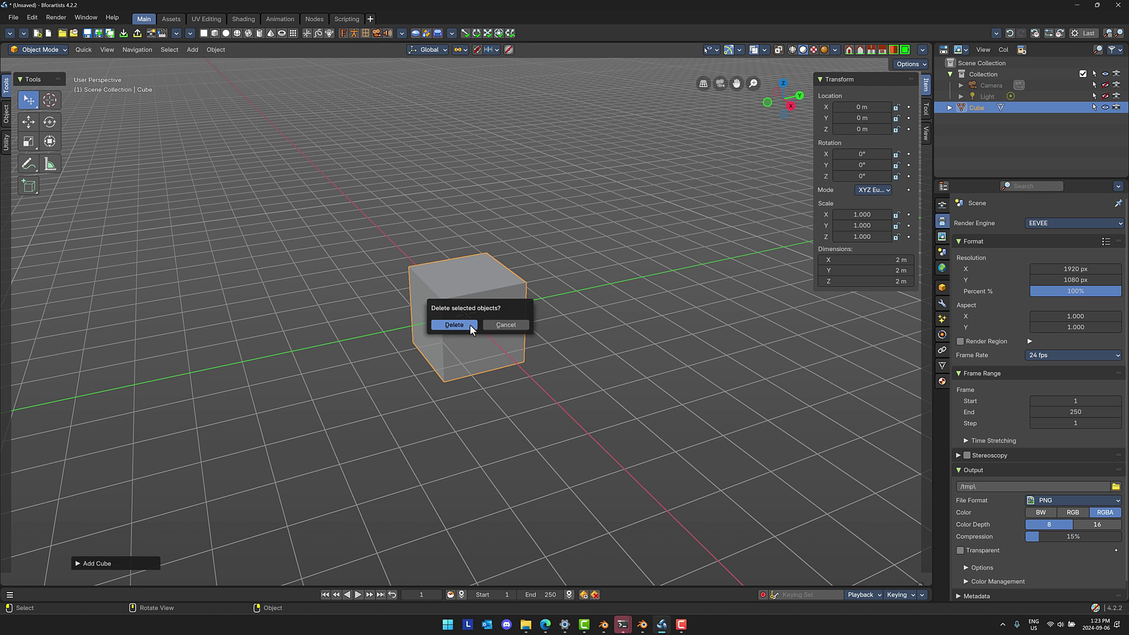
{"action": "left_click", "coordinate": [470, 324]}
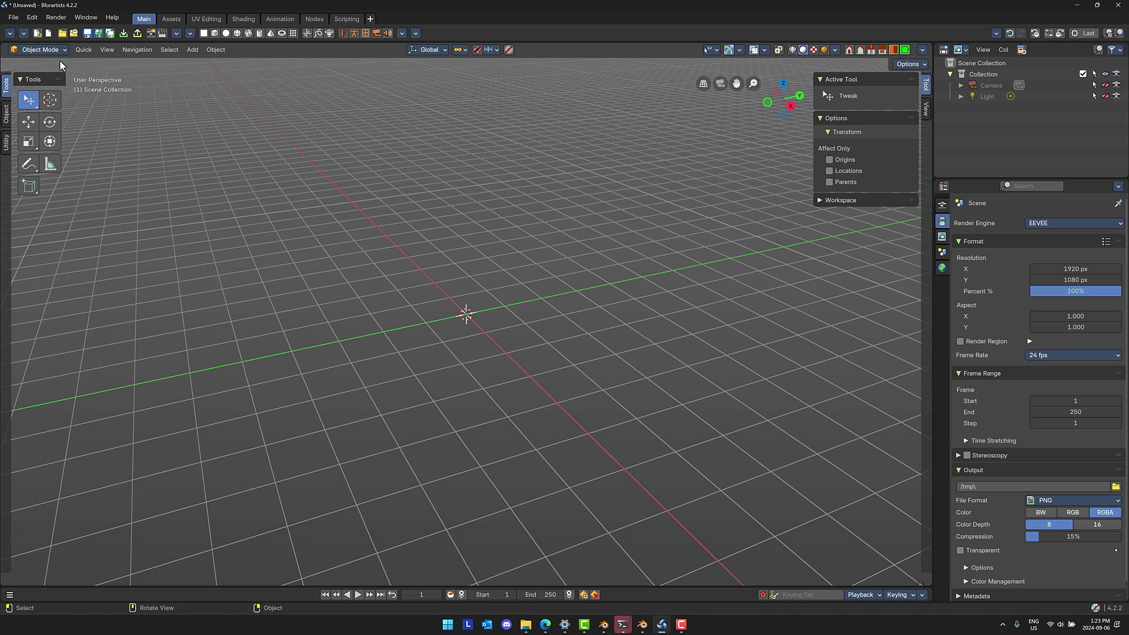
{"action": "left_click", "coordinate": [32, 17]}
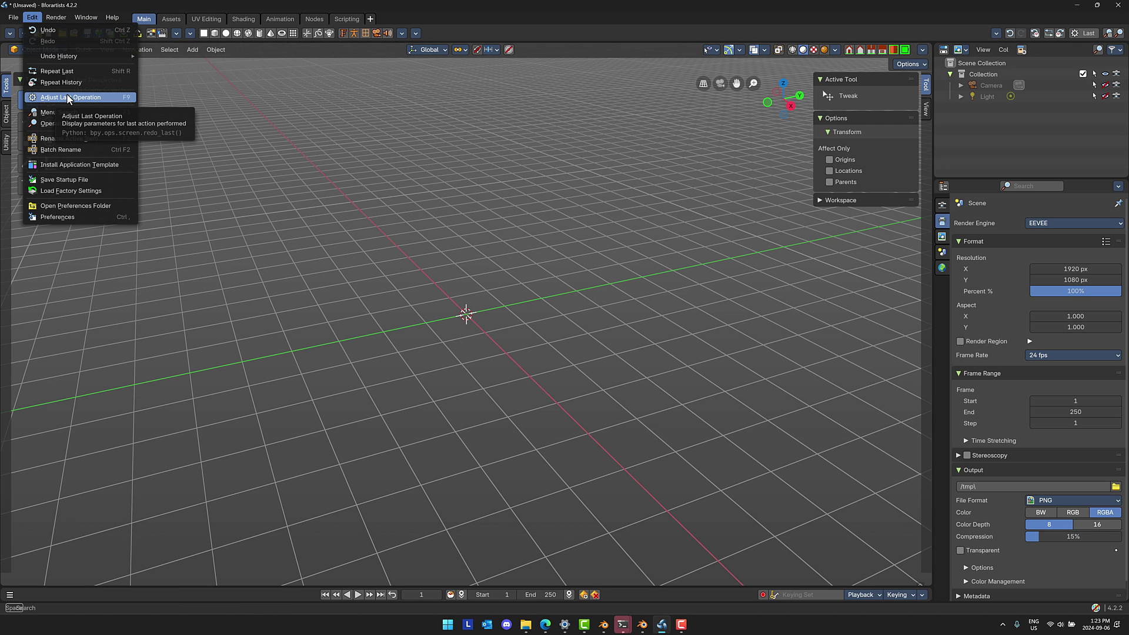
{"action": "left_click", "coordinate": [59, 217]}
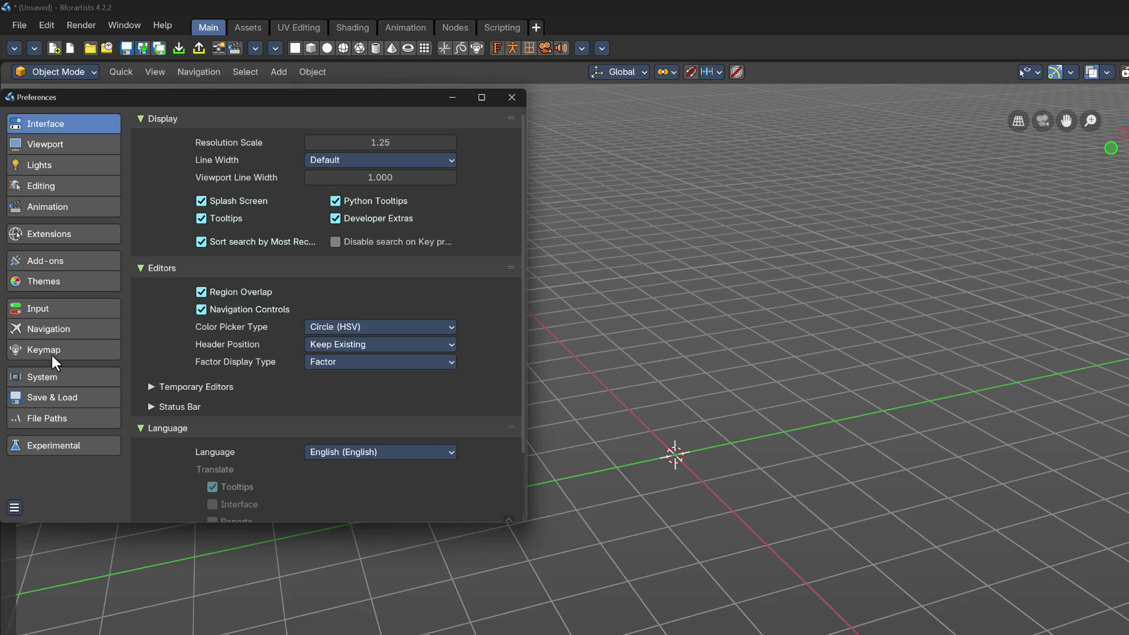
{"action": "left_click", "coordinate": [59, 245]}
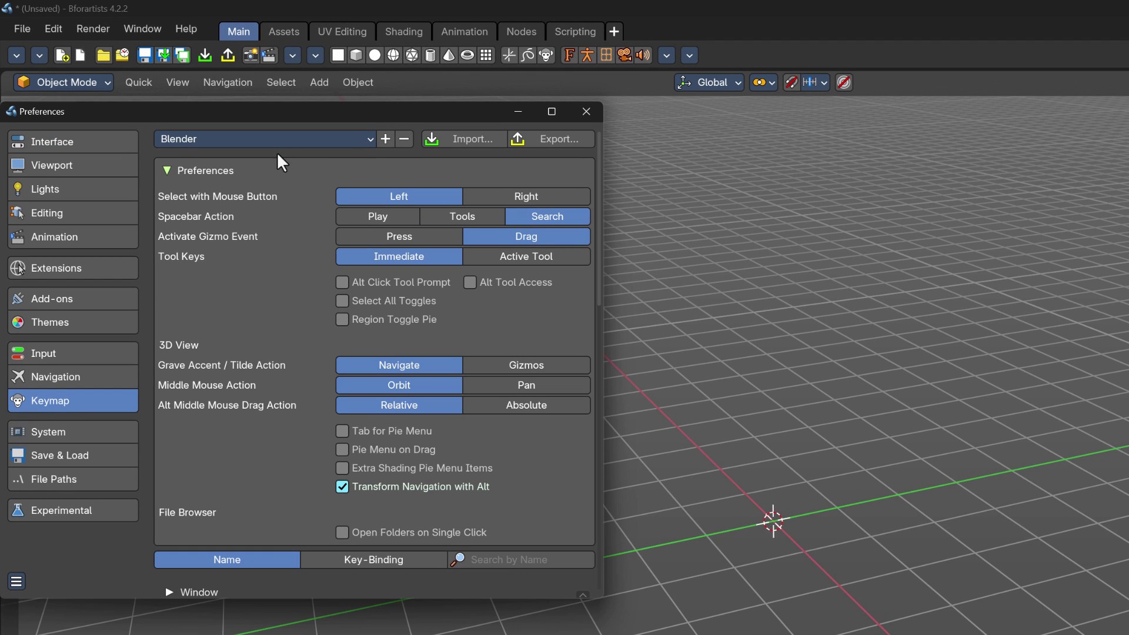
{"action": "left_click", "coordinate": [364, 144]}
{"action": "left_click", "coordinate": [586, 111]}
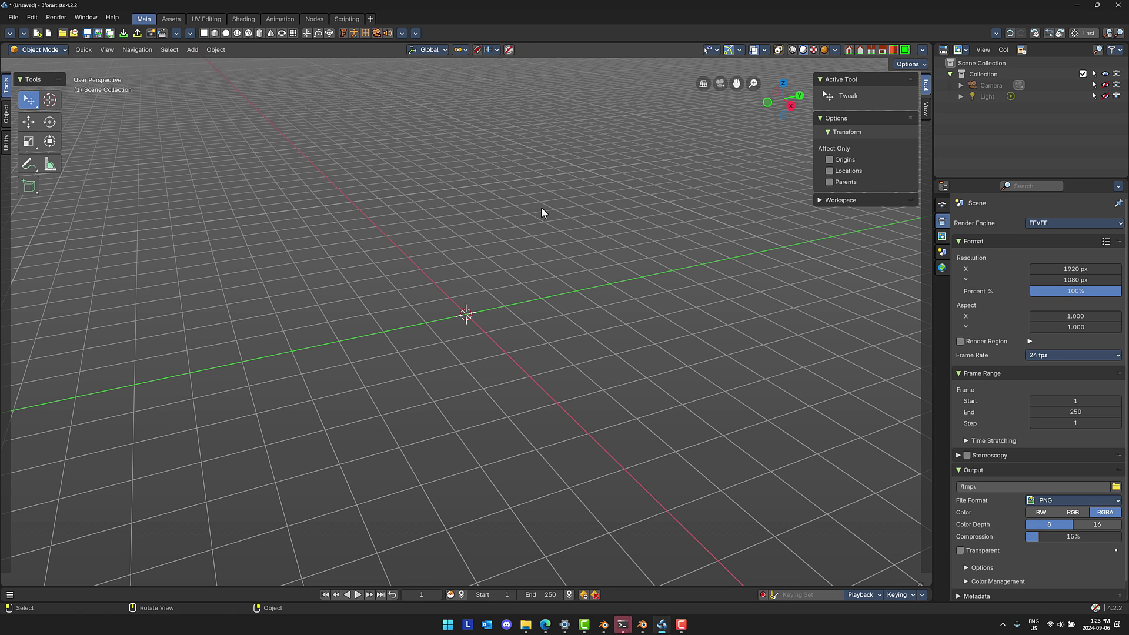
{"action": "left_click", "coordinate": [193, 50]}
- Add a mesh cone, move it off the origin, then delete it
{"action": "mouse_move", "coordinate": [211, 78]}
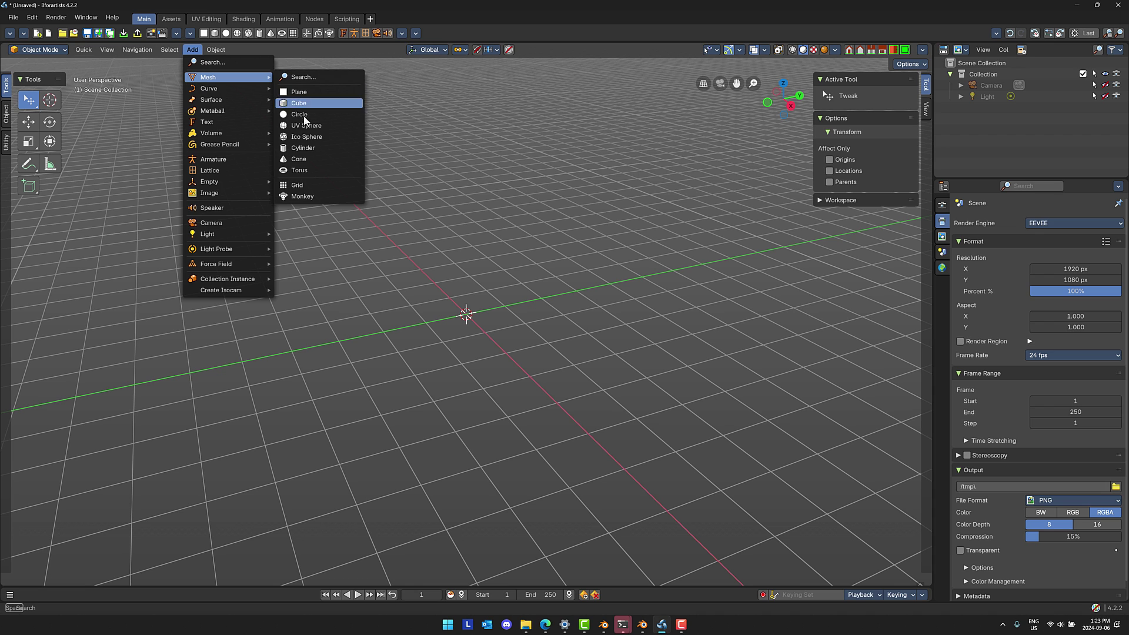
{"action": "left_click", "coordinate": [302, 159]}
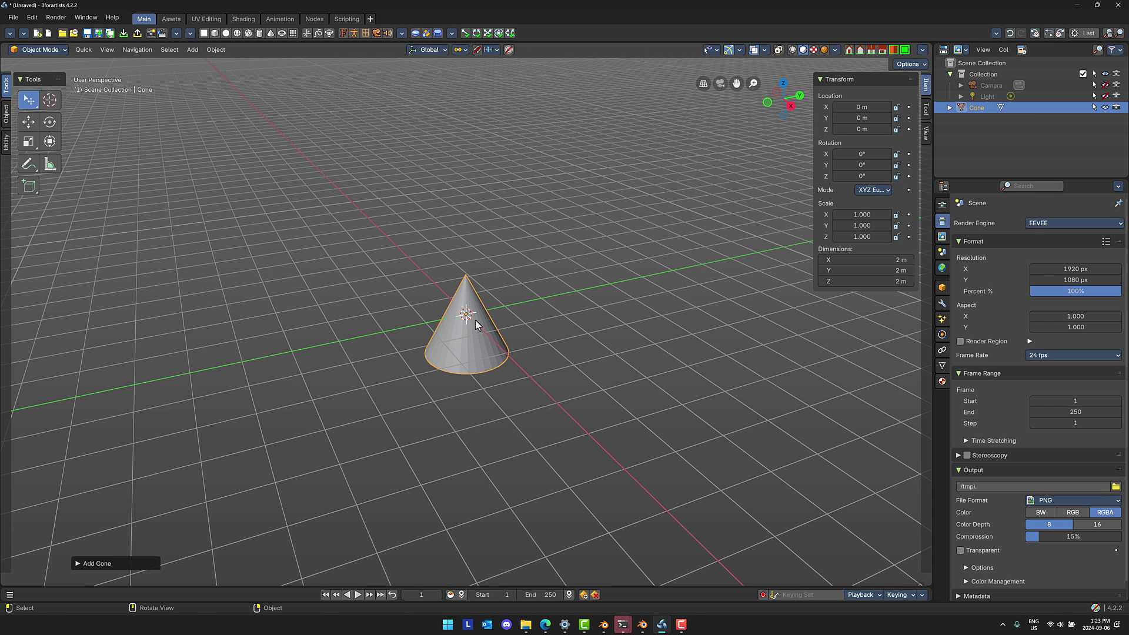
{"action": "left_click_drag", "start_coordinate": [475, 320], "coordinate": [432, 323]}
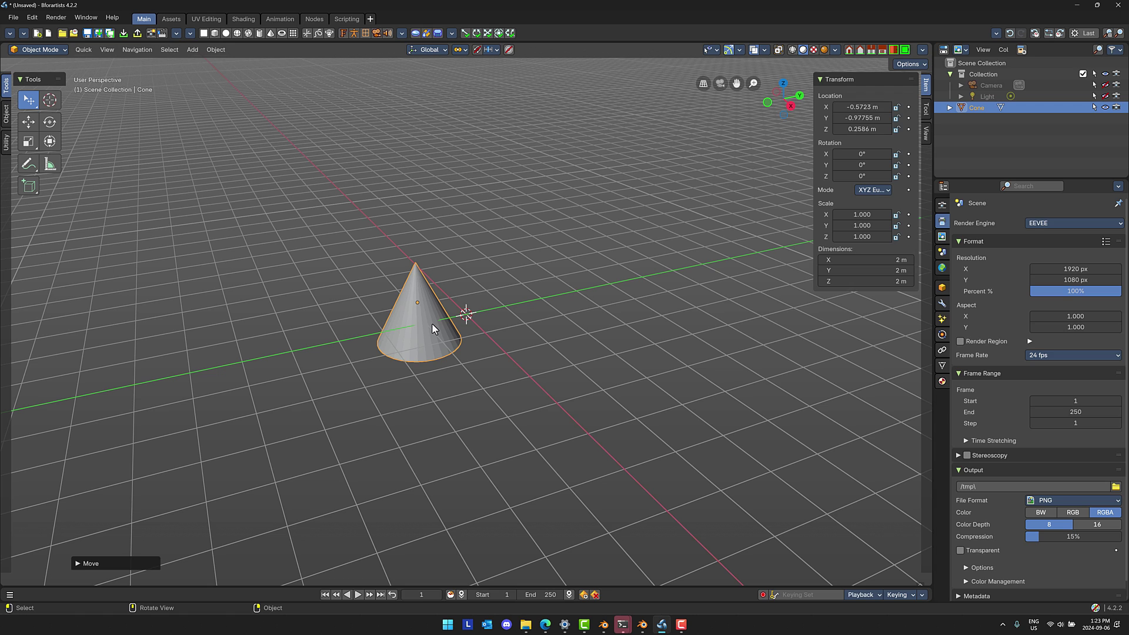
{"action": "key", "text": "x"}
{"action": "left_click", "coordinate": [431, 328]}
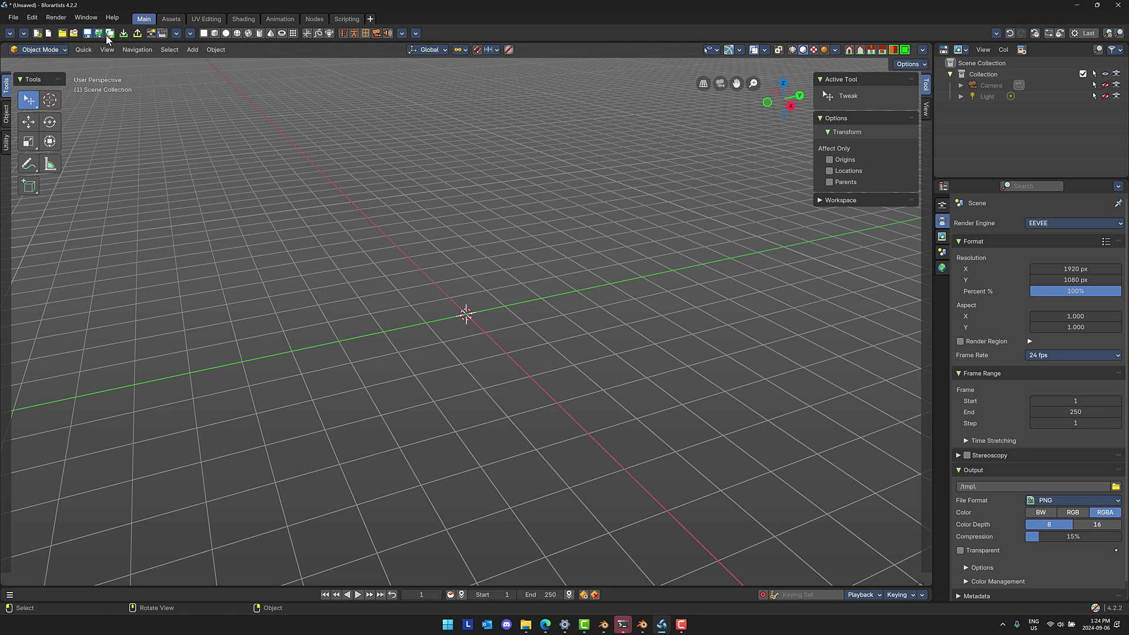
- Add a Suzanne monkey mesh at the scene origin
{"action": "left_click", "coordinate": [63, 51]}
{"action": "left_click", "coordinate": [187, 51]}
{"action": "mouse_move", "coordinate": [202, 79]}
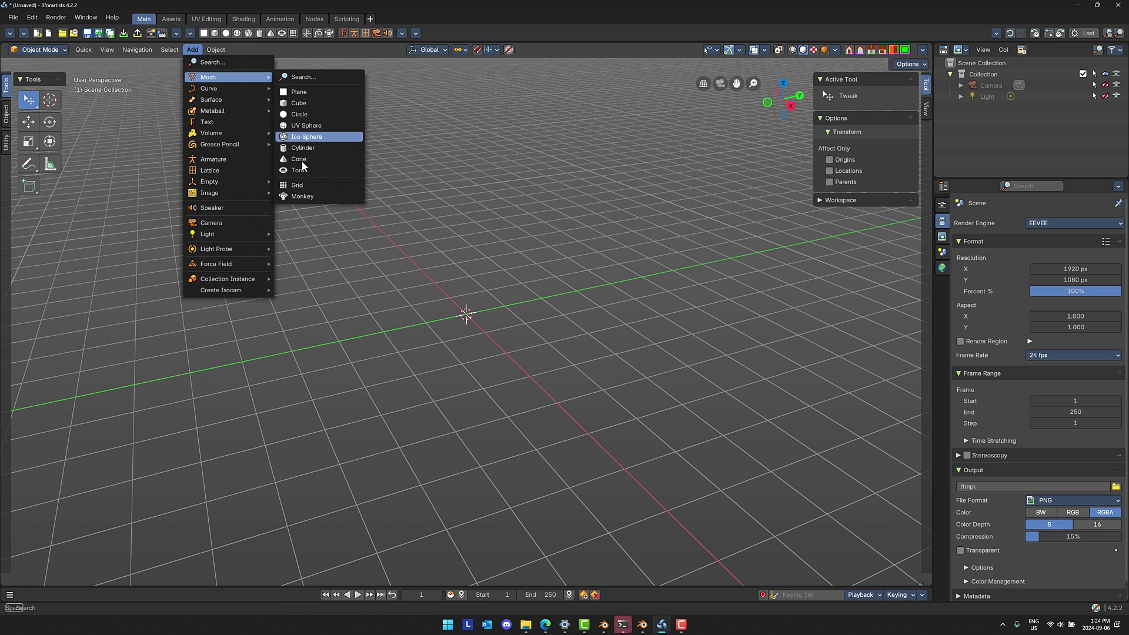
{"action": "left_click", "coordinate": [302, 196]}
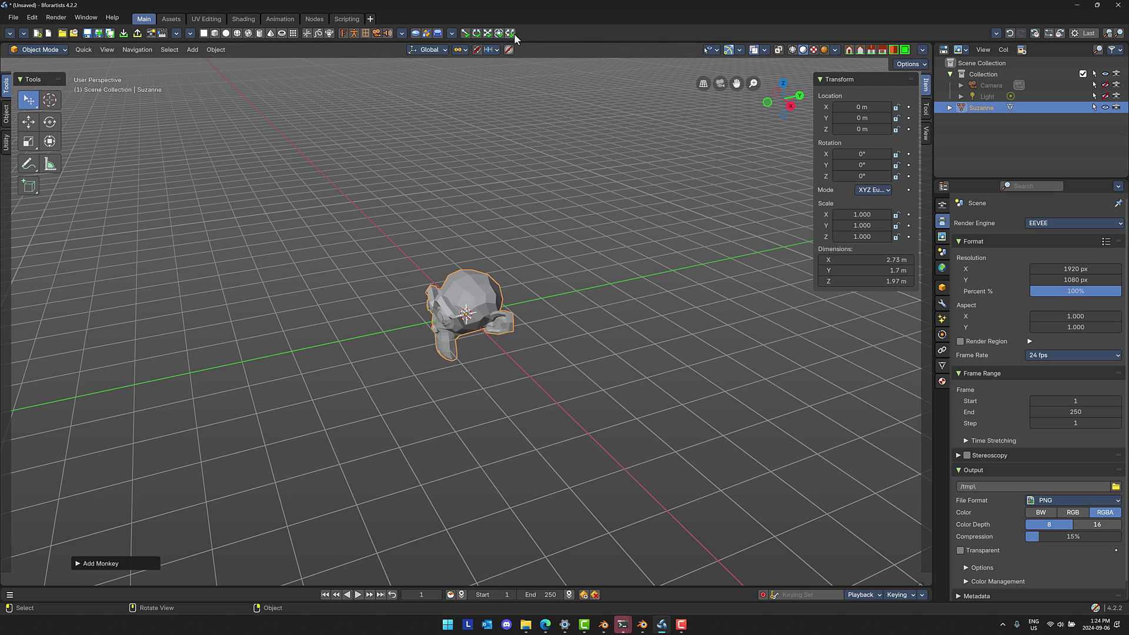
- Enable Edges Subdiv tools in Edit Mode, return to Object Mode, and open a three-row material shelf
{"action": "left_click", "coordinate": [59, 48]}
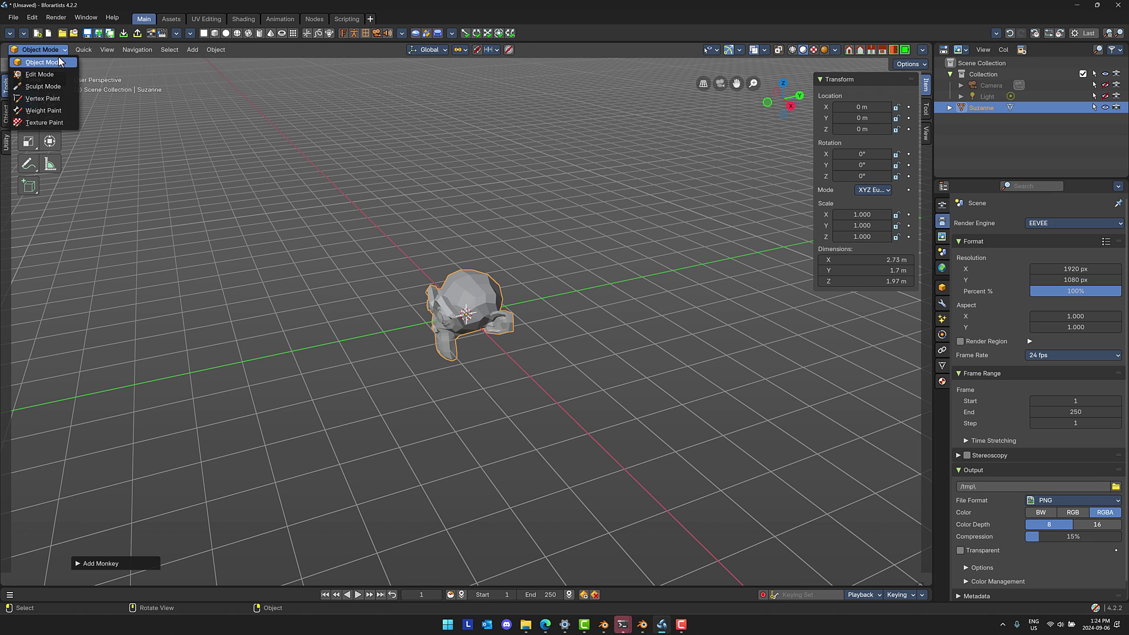
{"action": "left_click", "coordinate": [53, 76]}
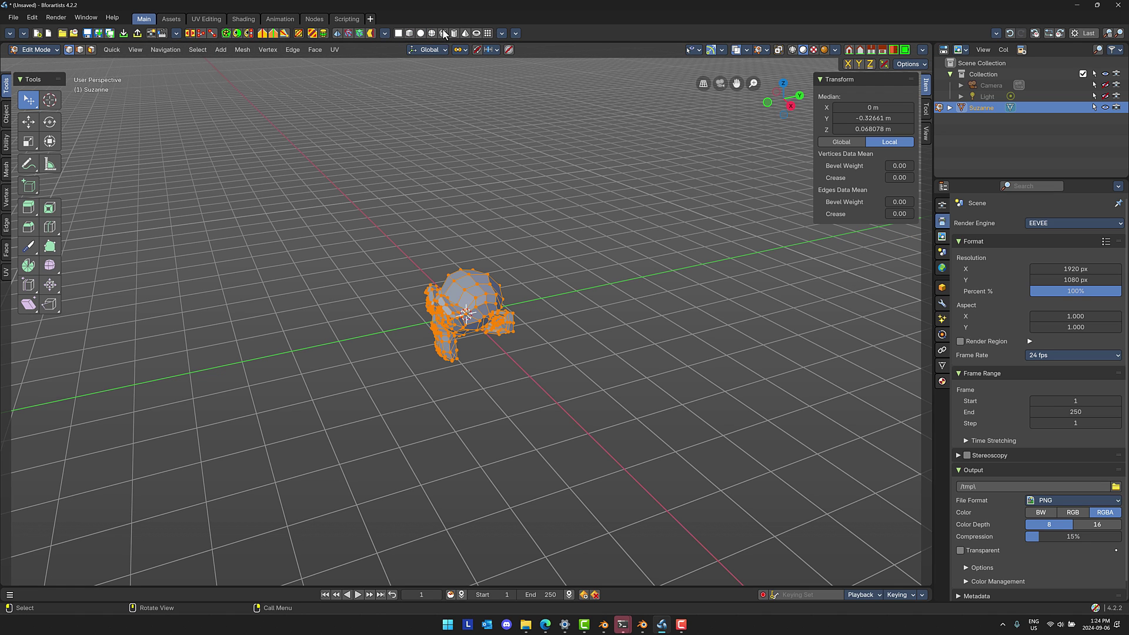
{"action": "left_click", "coordinate": [177, 33]}
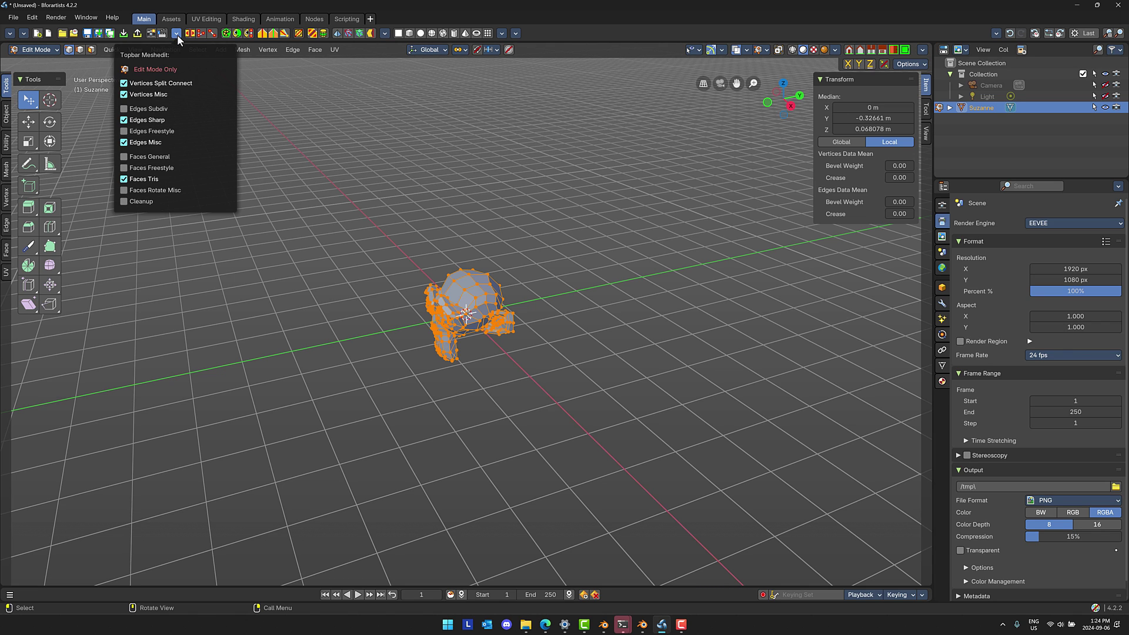
{"action": "left_click", "coordinate": [145, 106]}
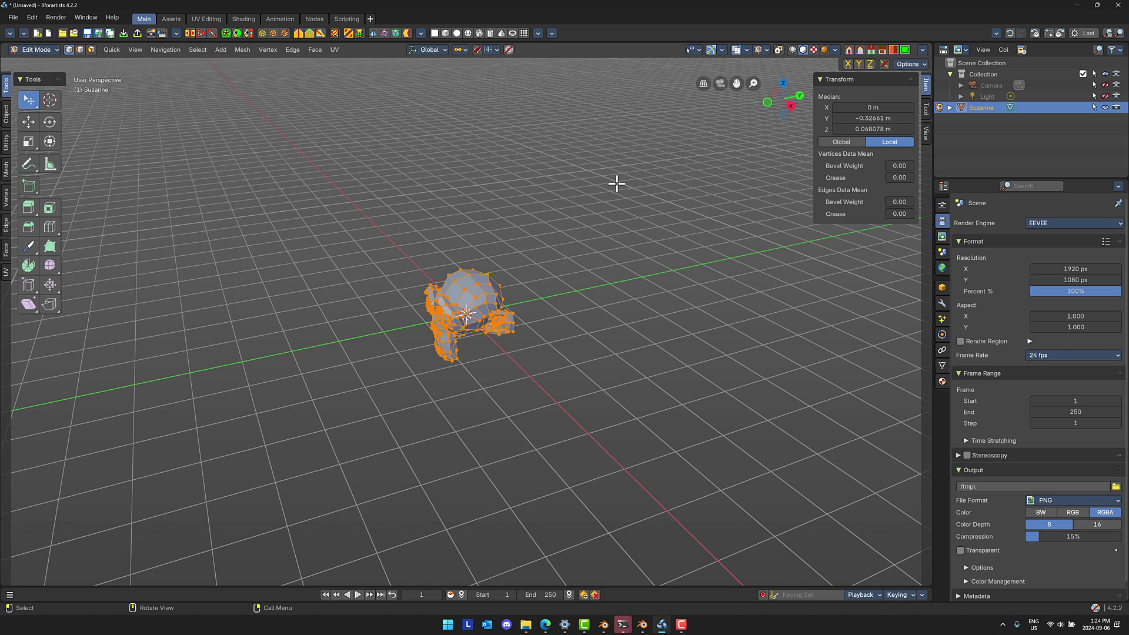
{"action": "left_click", "coordinate": [52, 50]}
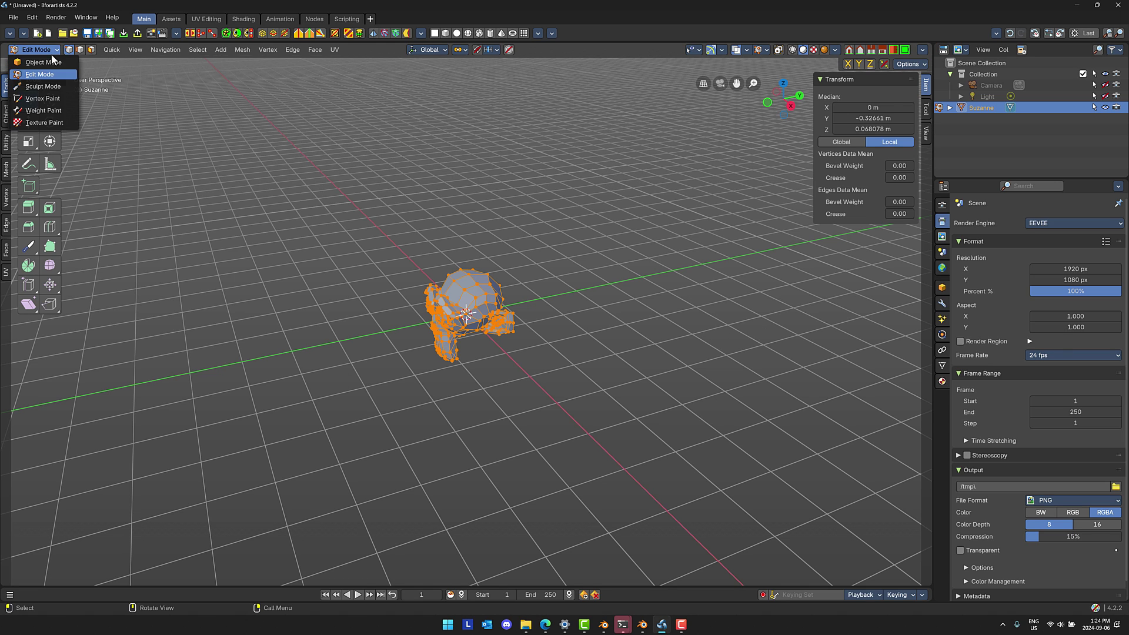
{"action": "left_click", "coordinate": [47, 61]}
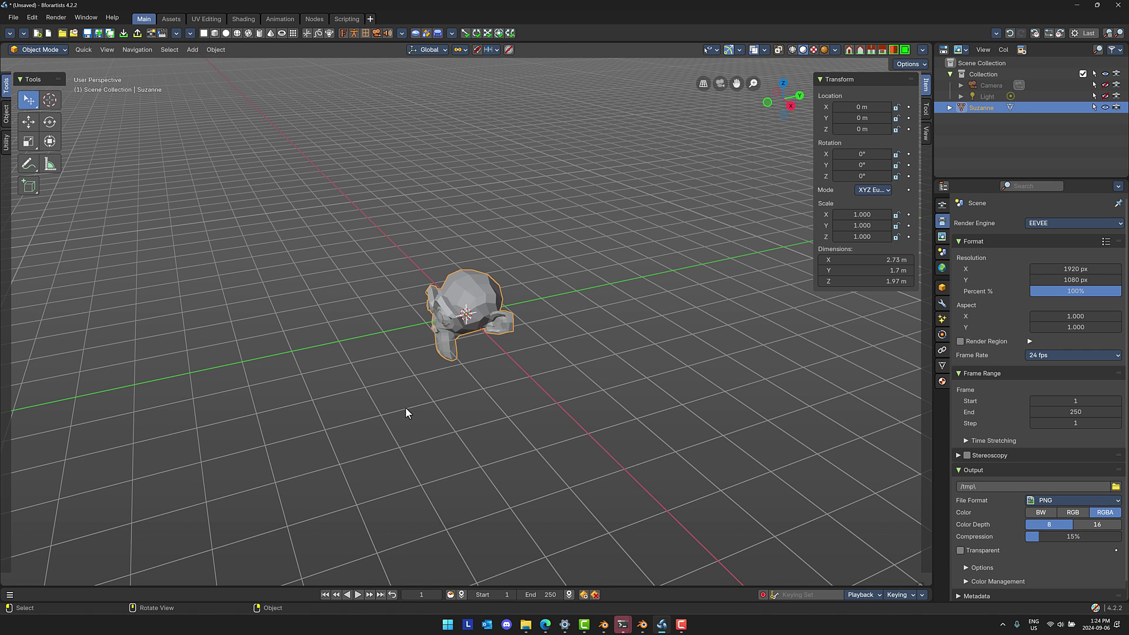
{"action": "left_click", "coordinate": [920, 584]}
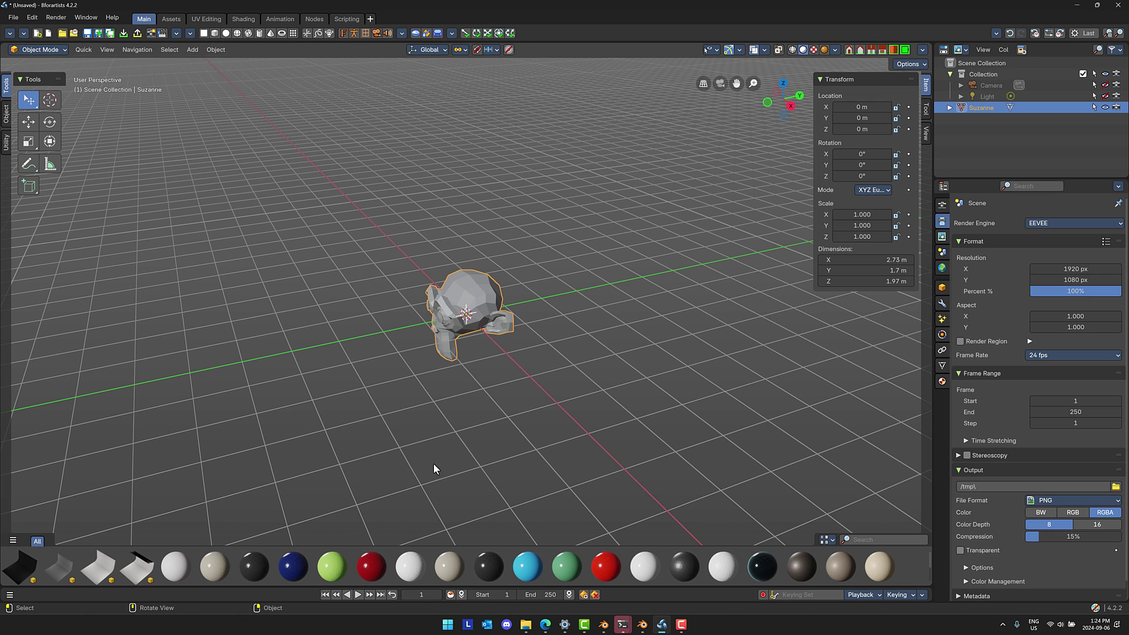
{"action": "left_click_drag", "start_coordinate": [463, 545], "coordinate": [478, 418]}
- Filter the shelf to Ceramic, apply Ceramic Handmade Red to Suzanne, and view it in Material Preview
{"action": "scroll", "coordinate": [437, 531], "scroll_direction": "down", "scroll_amount": 2}
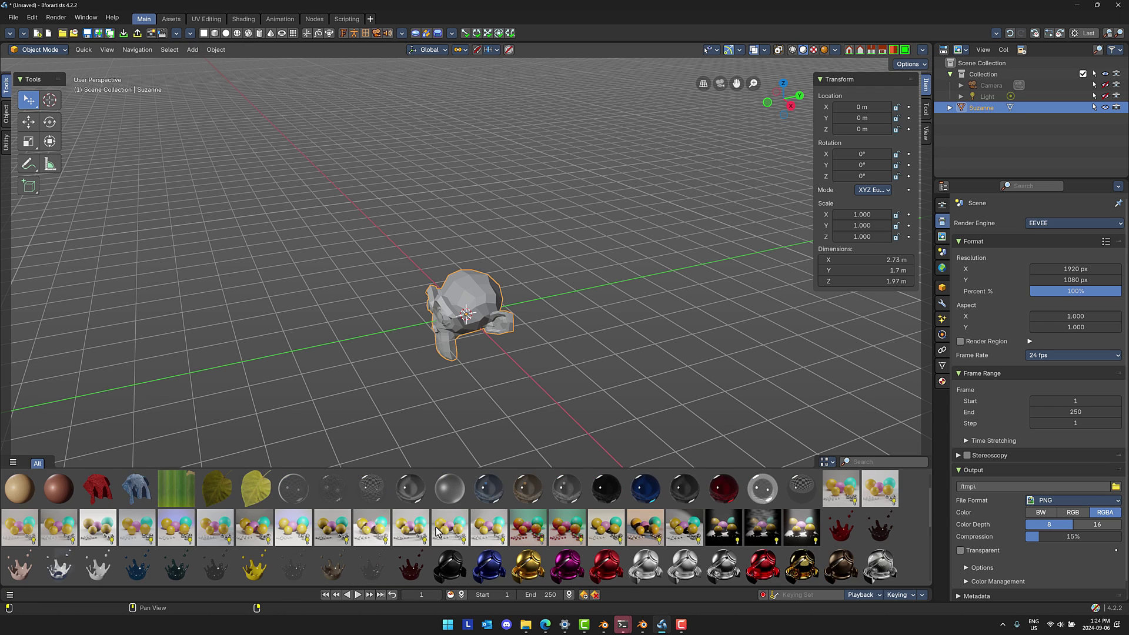
{"action": "scroll", "coordinate": [436, 531], "scroll_direction": "up", "scroll_amount": 2}
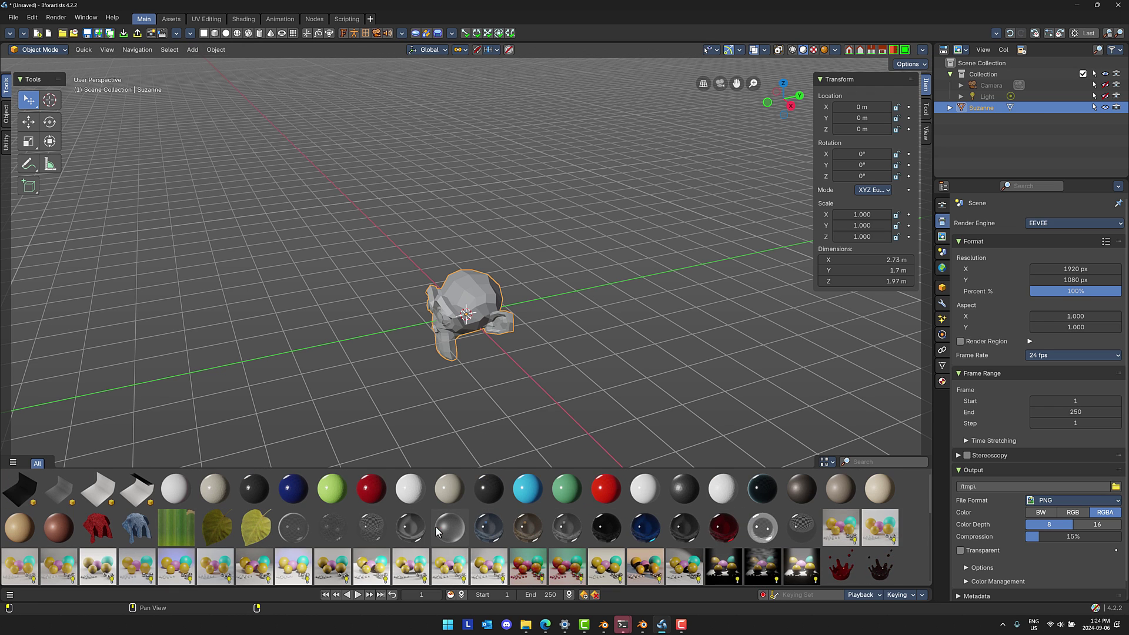
{"action": "left_click", "coordinate": [13, 463]}
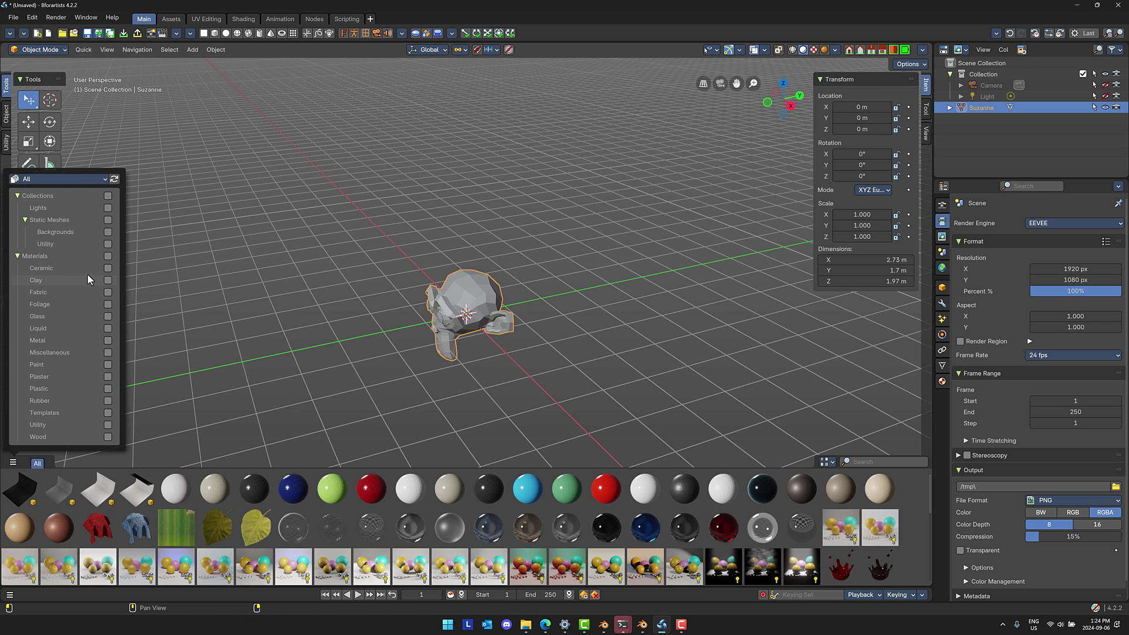
{"action": "left_click", "coordinate": [107, 269]}
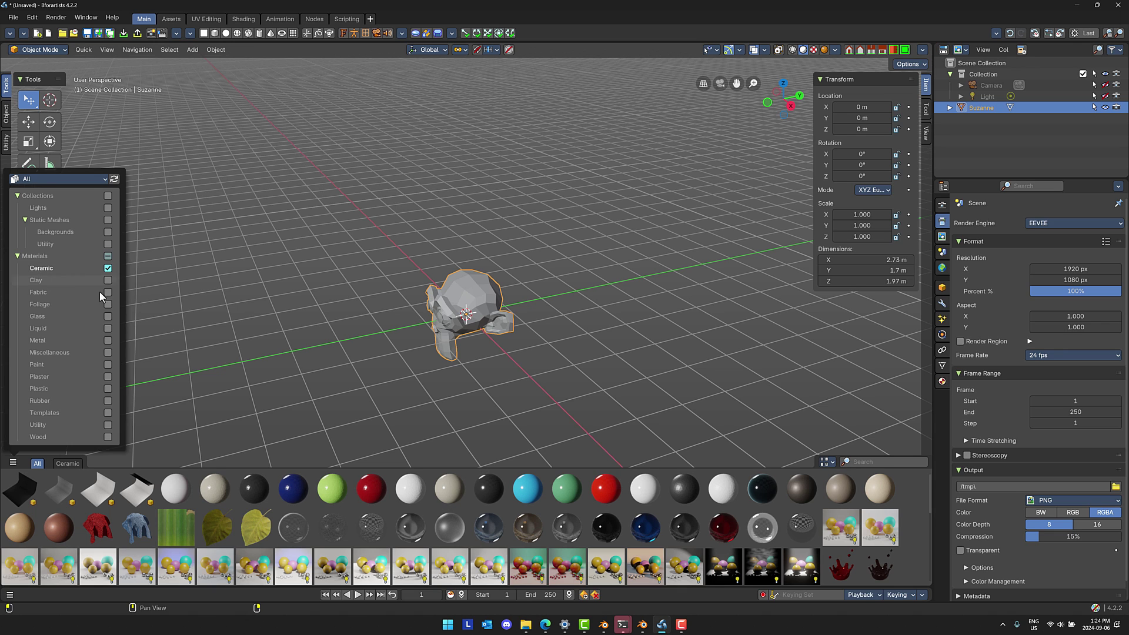
{"action": "left_click", "coordinate": [68, 463]}
{"action": "left_click_drag", "start_coordinate": [210, 502], "coordinate": [461, 299]}
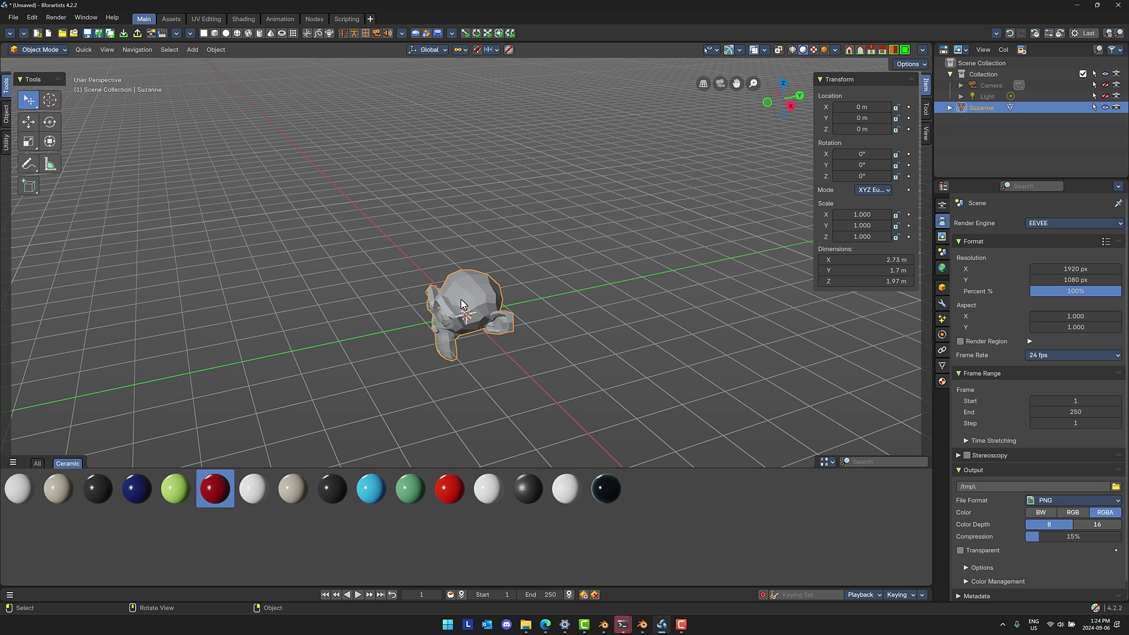
{"action": "left_click", "coordinate": [814, 50]}
{"action": "middle_click_drag", "start_coordinate": [485, 377], "coordinate": [486, 353]}
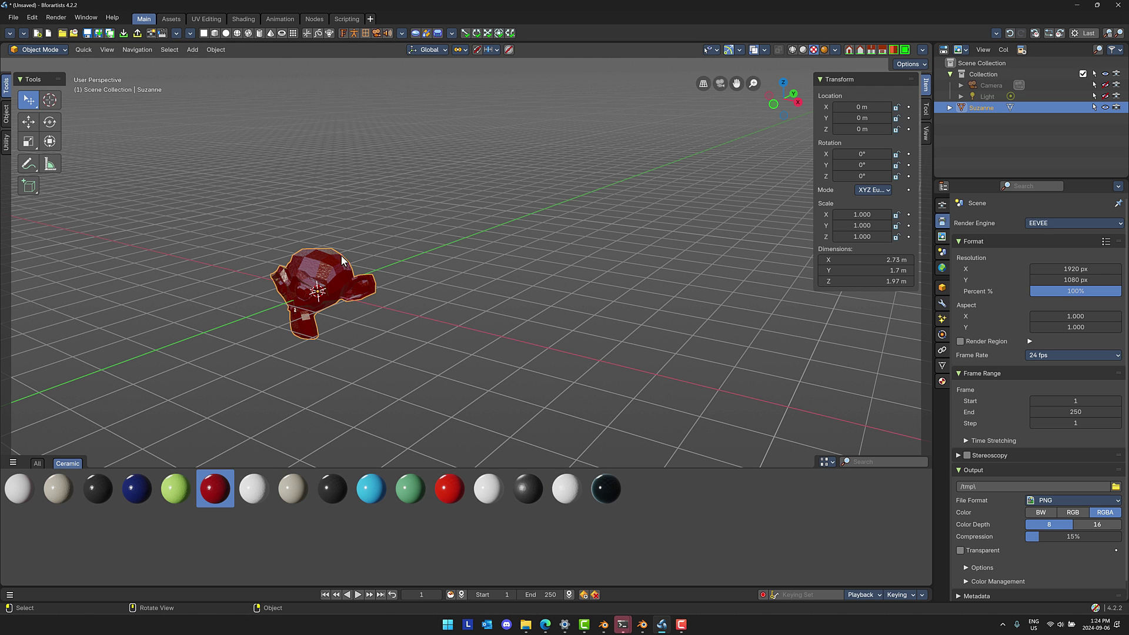
- Add a Grease Pencil Stroke object and switch to Draw Mode
{"action": "left_click", "coordinate": [199, 51]}
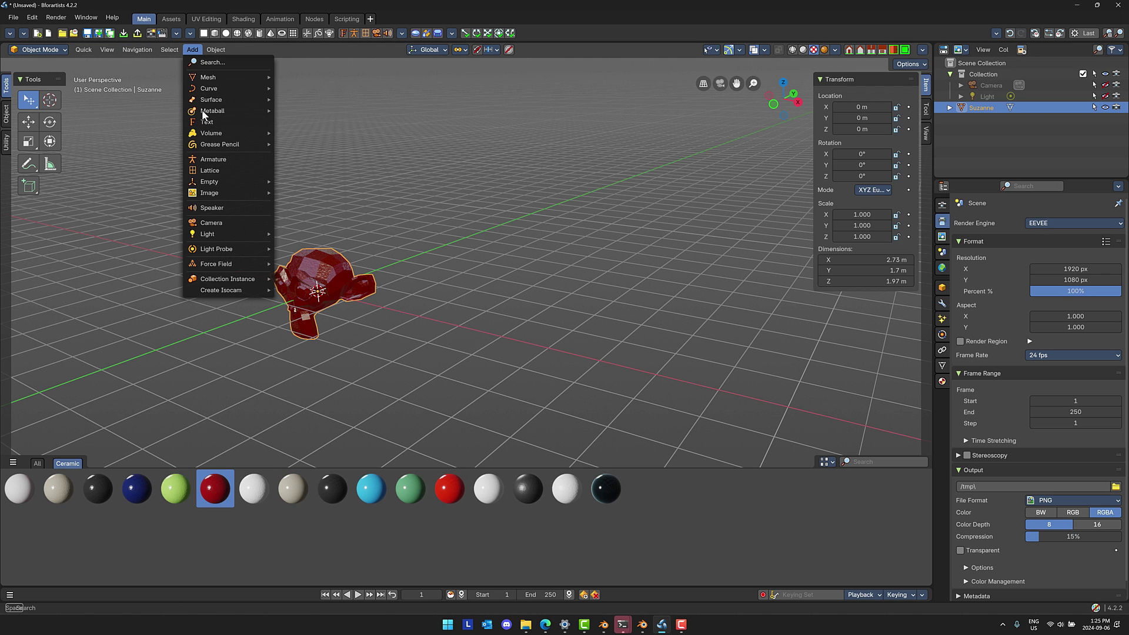
{"action": "mouse_move", "coordinate": [220, 143]}
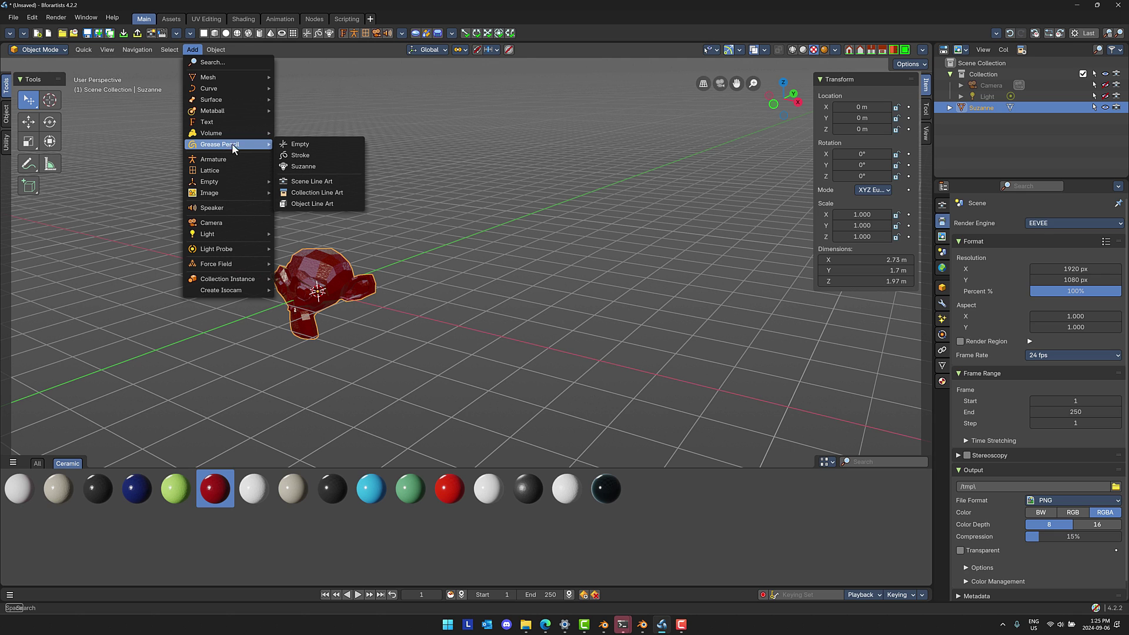
{"action": "left_click", "coordinate": [301, 155]}
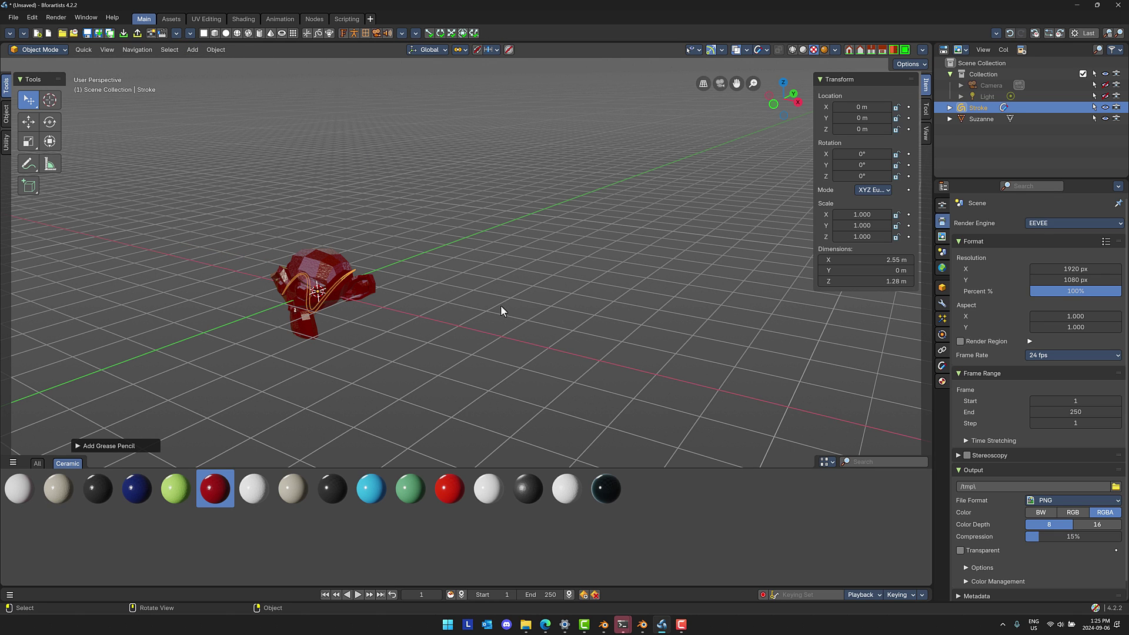
{"action": "left_click", "coordinate": [45, 50]}
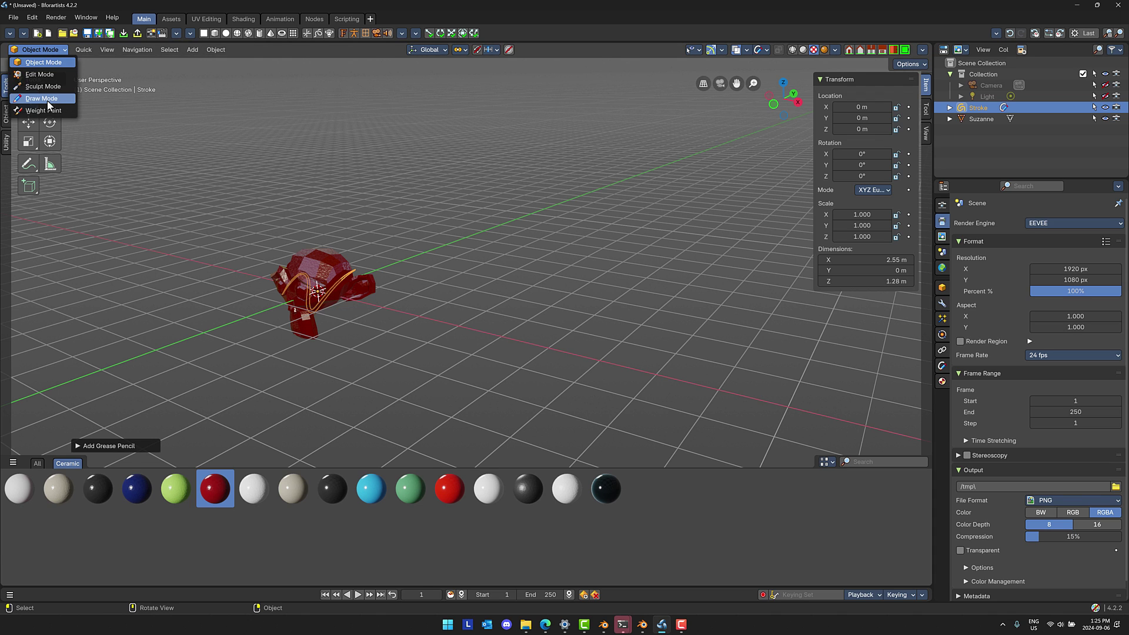
{"action": "left_click", "coordinate": [42, 99]}
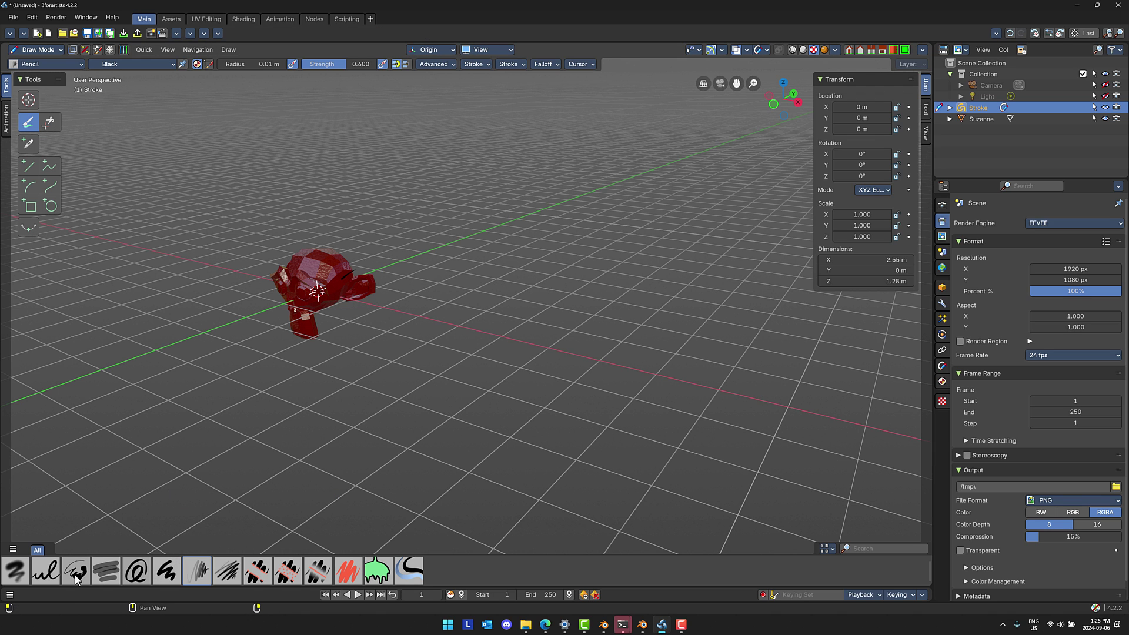
- Draw a black Ink Pen line beside Suzanne and cut a gap with Eraser Hard
{"action": "left_click", "coordinate": [50, 573]}
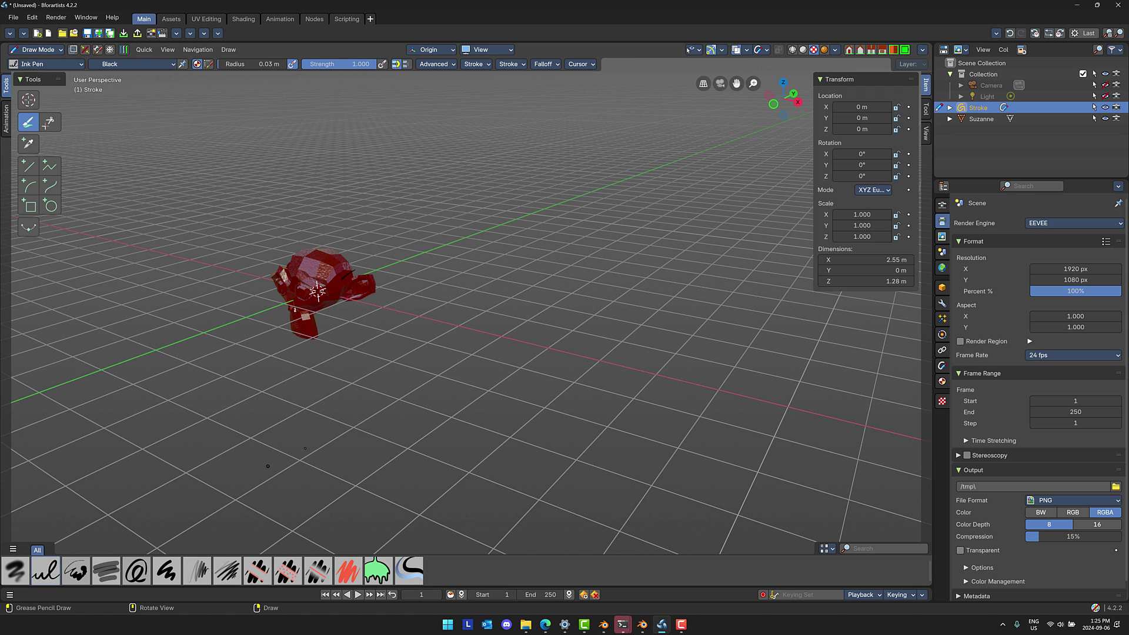
{"action": "mouse_move", "coordinate": [469, 363]}
{"action": "left_mouse_down"}
{"action": "mouse_move", "coordinate": [546, 301]}
{"action": "mouse_move", "coordinate": [565, 344]}
{"action": "mouse_move", "coordinate": [666, 382]}
{"action": "left_mouse_up"}
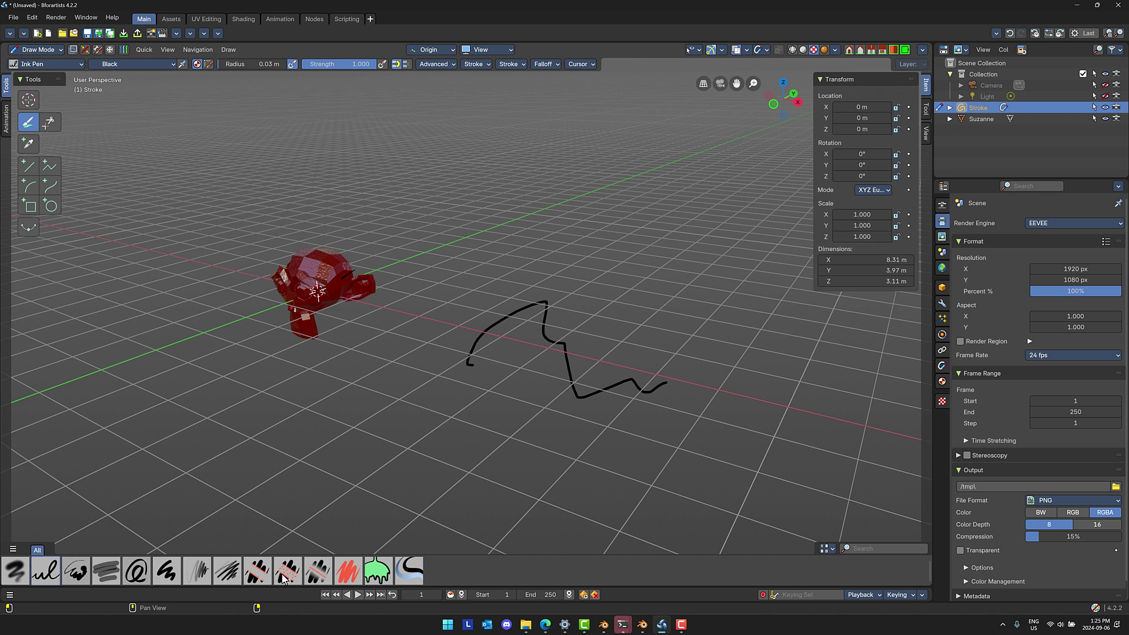
{"action": "left_click", "coordinate": [257, 570]}
{"action": "mouse_move", "coordinate": [555, 376]}
{"action": "left_mouse_down"}
{"action": "mouse_move", "coordinate": [566, 352]}
{"action": "mouse_move", "coordinate": [545, 385]}
{"action": "left_mouse_up"}
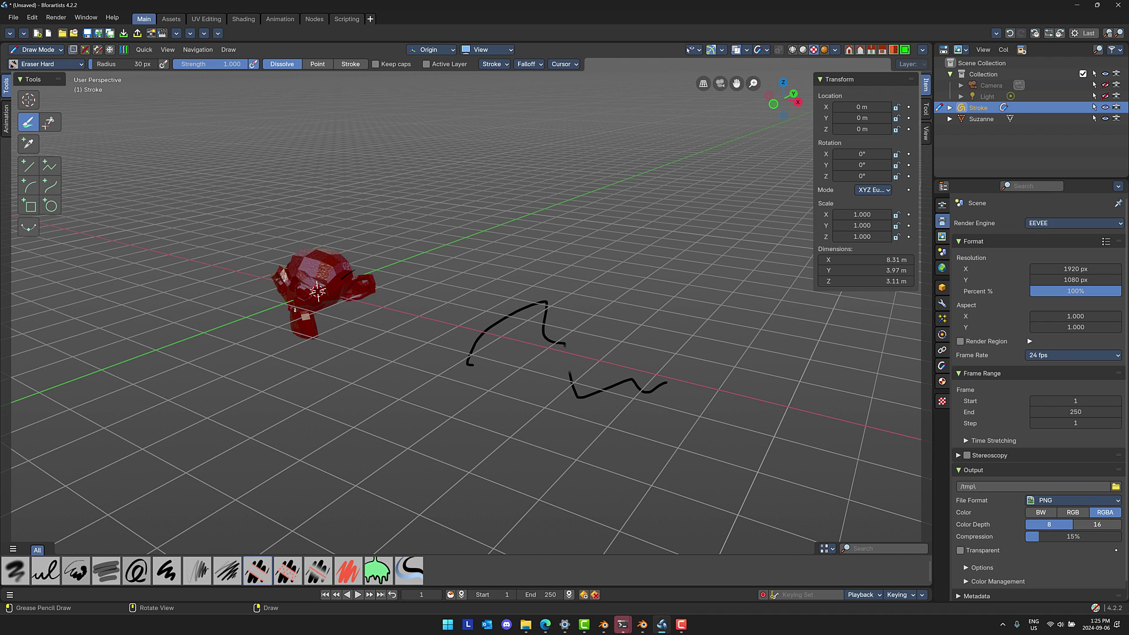
{"action": "left_click", "coordinate": [169, 50]}
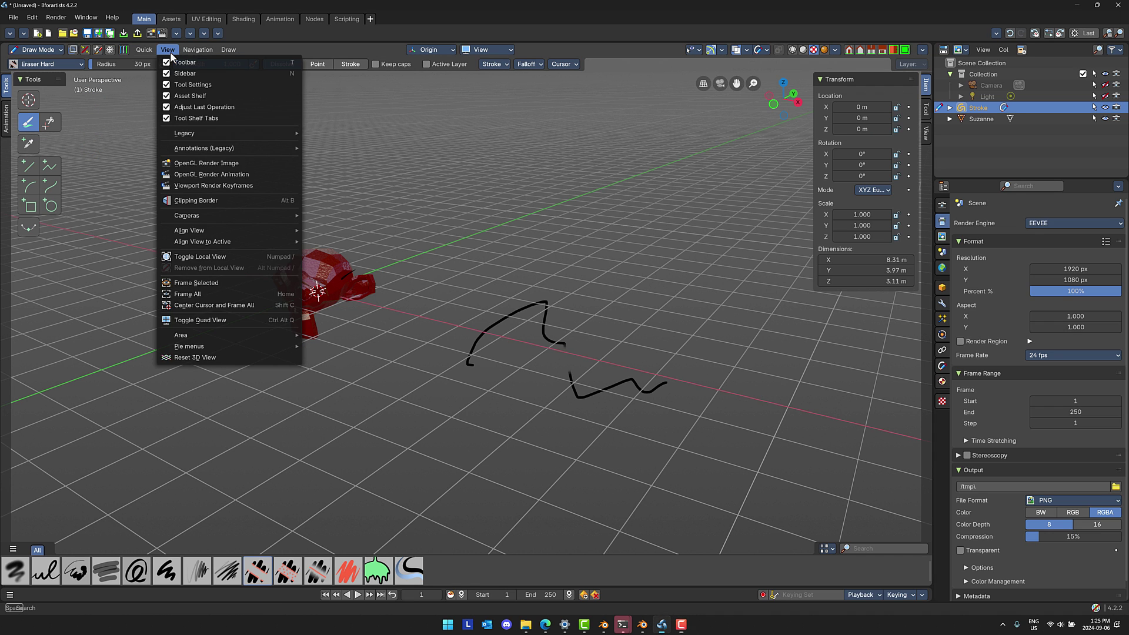
{"action": "left_click", "coordinate": [190, 50]}
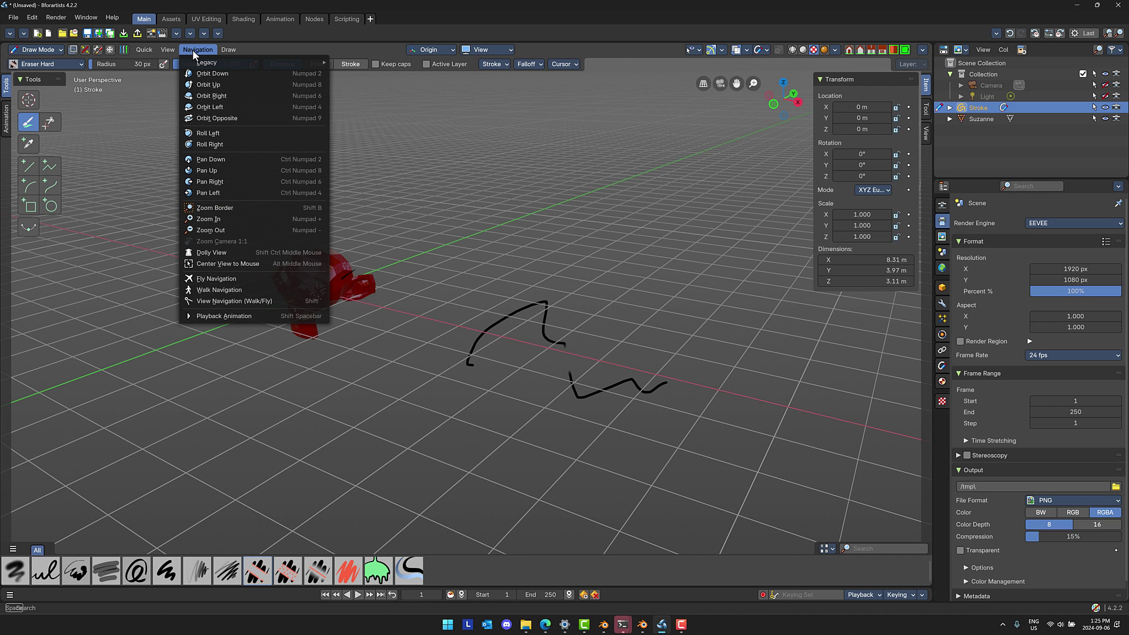
{"action": "mouse_move", "coordinate": [146, 49]}
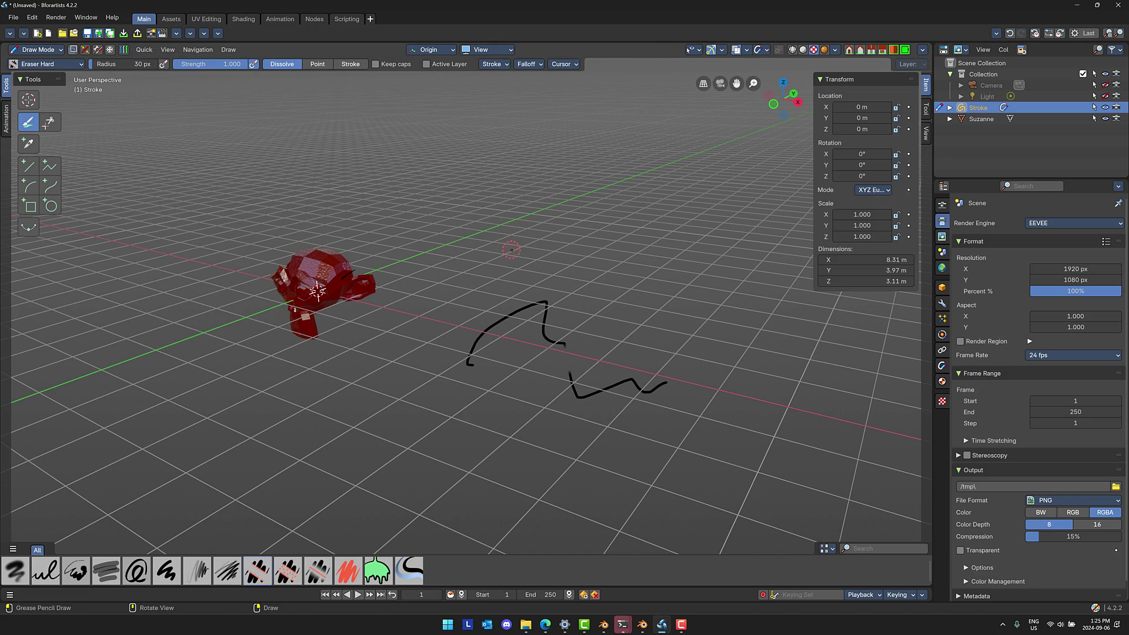
{"action": "mouse_move", "coordinate": [510, 250]}
{"action": "middle_mouse_down"}
{"action": "mouse_move", "coordinate": [521, 249]}
{"action": "mouse_move", "coordinate": [500, 250]}
{"action": "mouse_move", "coordinate": [530, 247]}
{"action": "mouse_move", "coordinate": [517, 249]}
{"action": "middle_mouse_up"}
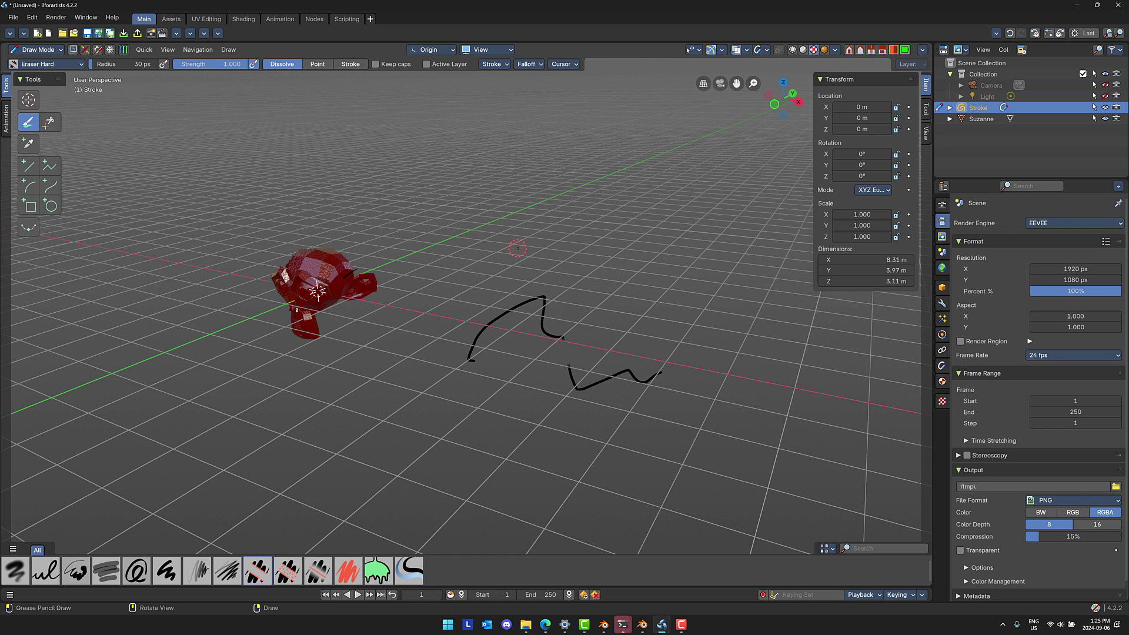
{"action": "key", "text": "KP_1"}
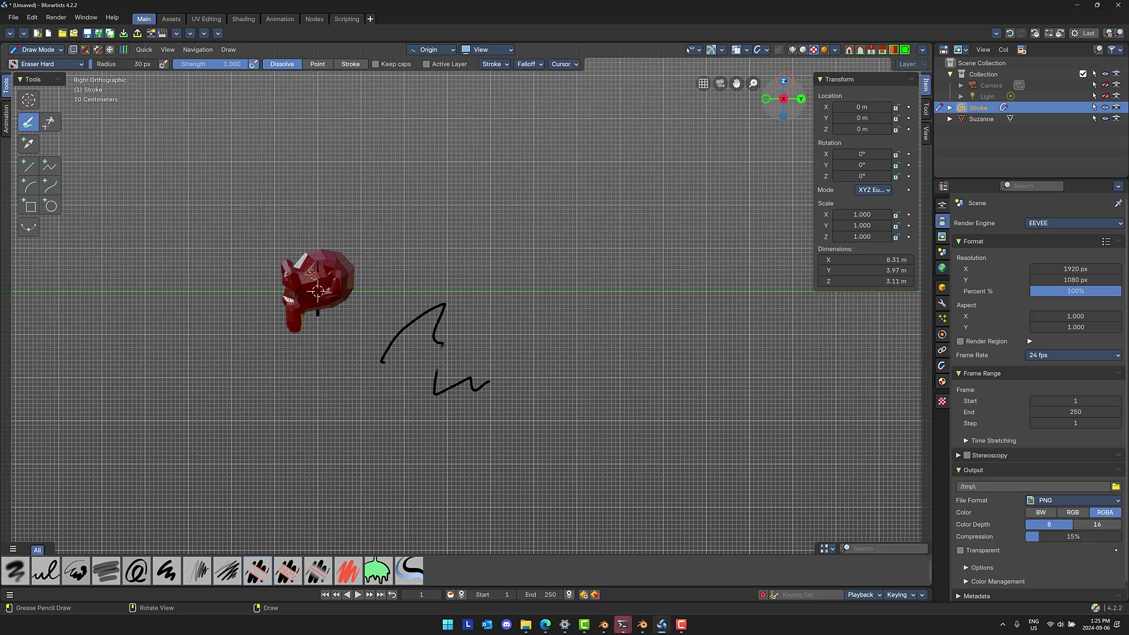
{"action": "mouse_move", "coordinate": [794, 94]}
{"action": "left_mouse_down"}
{"action": "mouse_move", "coordinate": [788, 120]}
{"action": "mouse_move", "coordinate": [765, 140]}
{"action": "mouse_move", "coordinate": [784, 152]}
{"action": "left_mouse_up"}
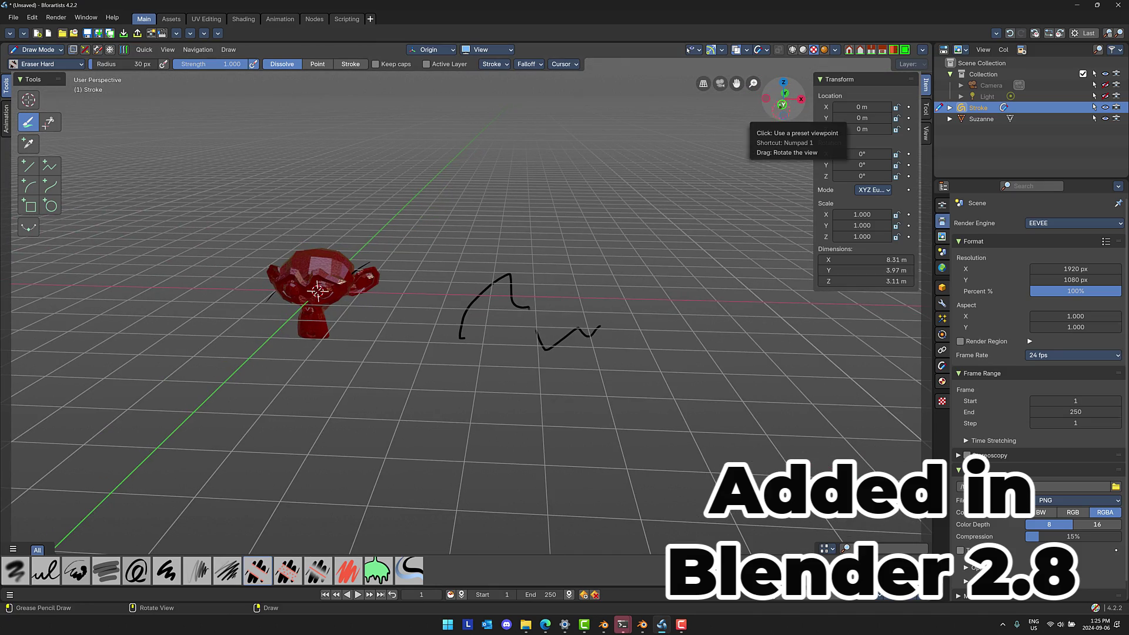
{"action": "mouse_move", "coordinate": [736, 83]}
{"action": "left_mouse_down"}
{"action": "mouse_move", "coordinate": [601, 94]}
{"action": "mouse_move", "coordinate": [705, 94]}
{"action": "mouse_move", "coordinate": [691, 98]}
{"action": "left_mouse_up"}
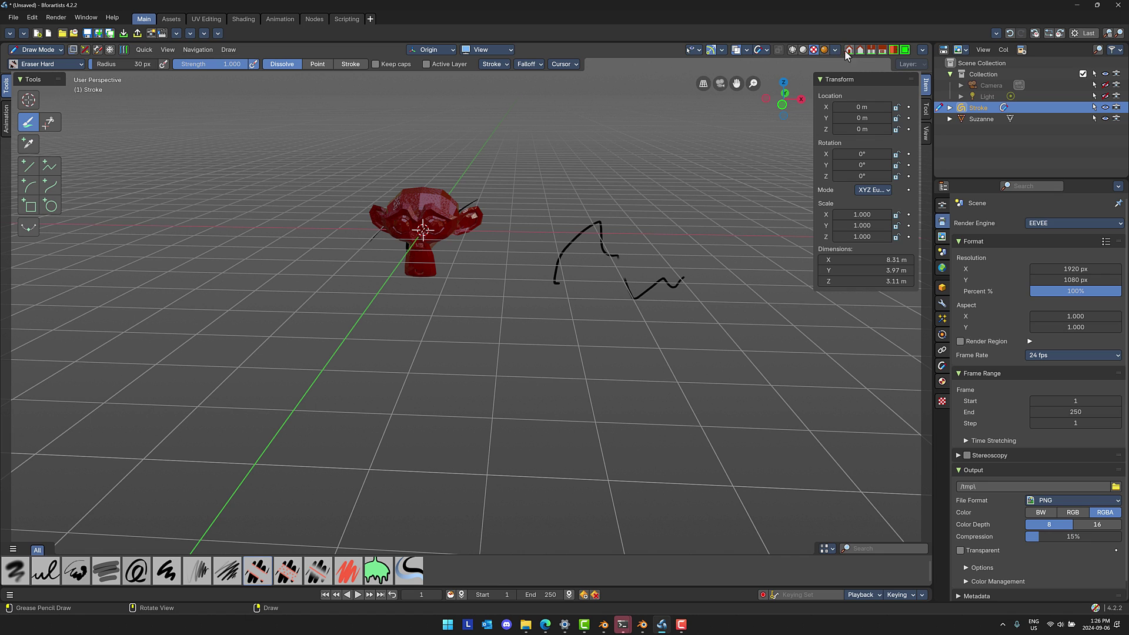
{"action": "left_click", "coordinate": [922, 50]}
- Re-enable the header's editor-type menu, switch the area to Shader Editor, then bring up bforartists.de
{"action": "right_click", "coordinate": [7, 52]}
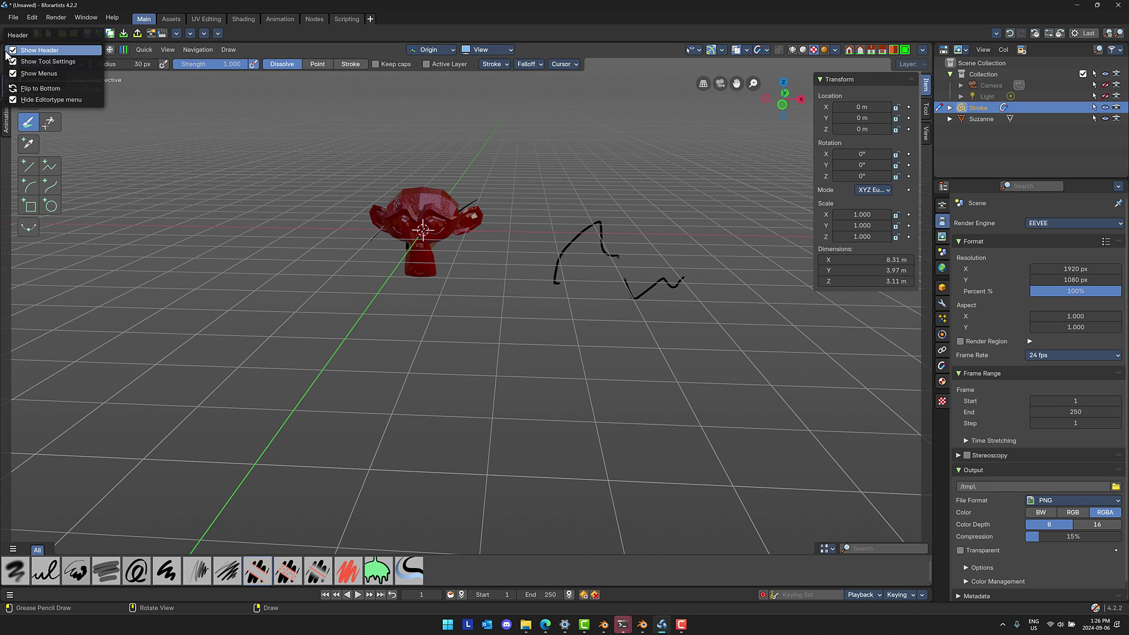
{"action": "left_click", "coordinate": [41, 99]}
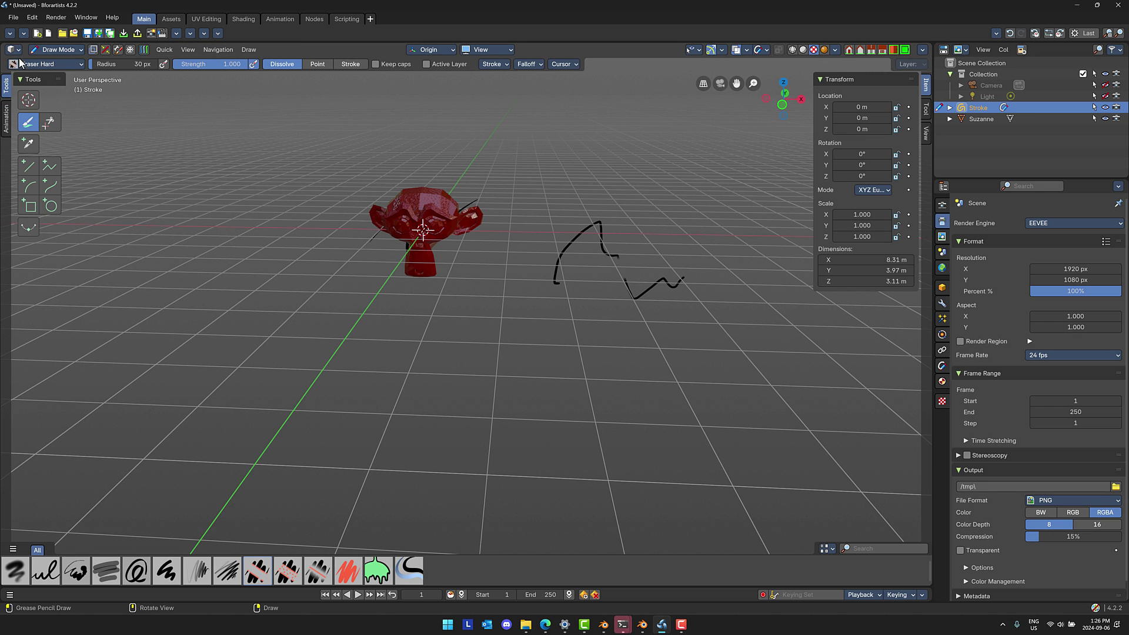
{"action": "left_click", "coordinate": [16, 52]}
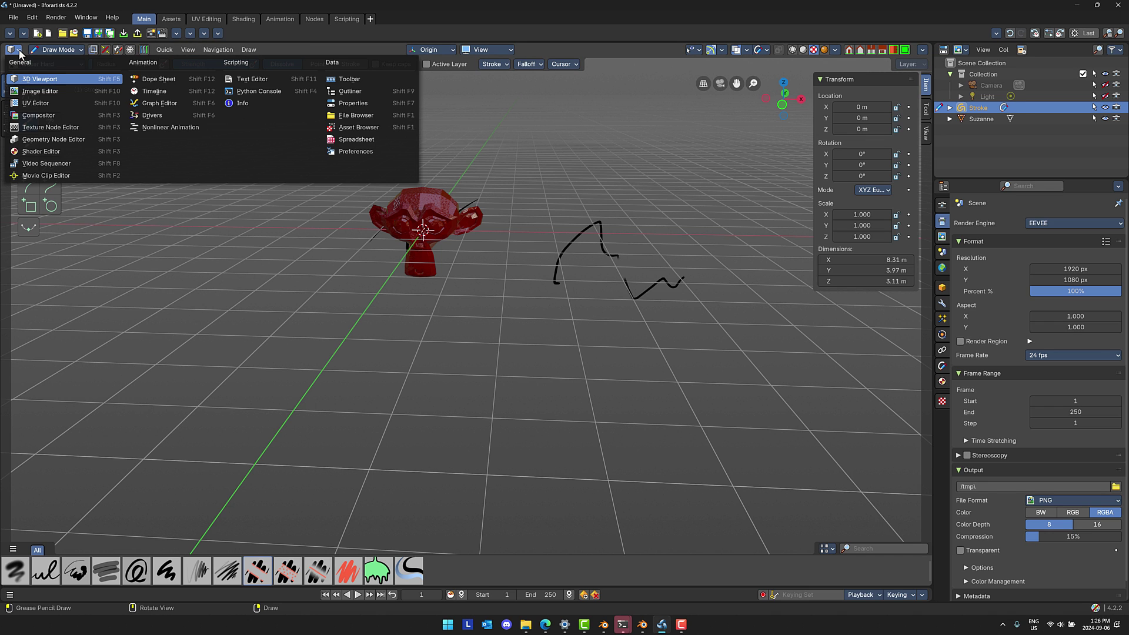
{"action": "left_click", "coordinate": [43, 151]}
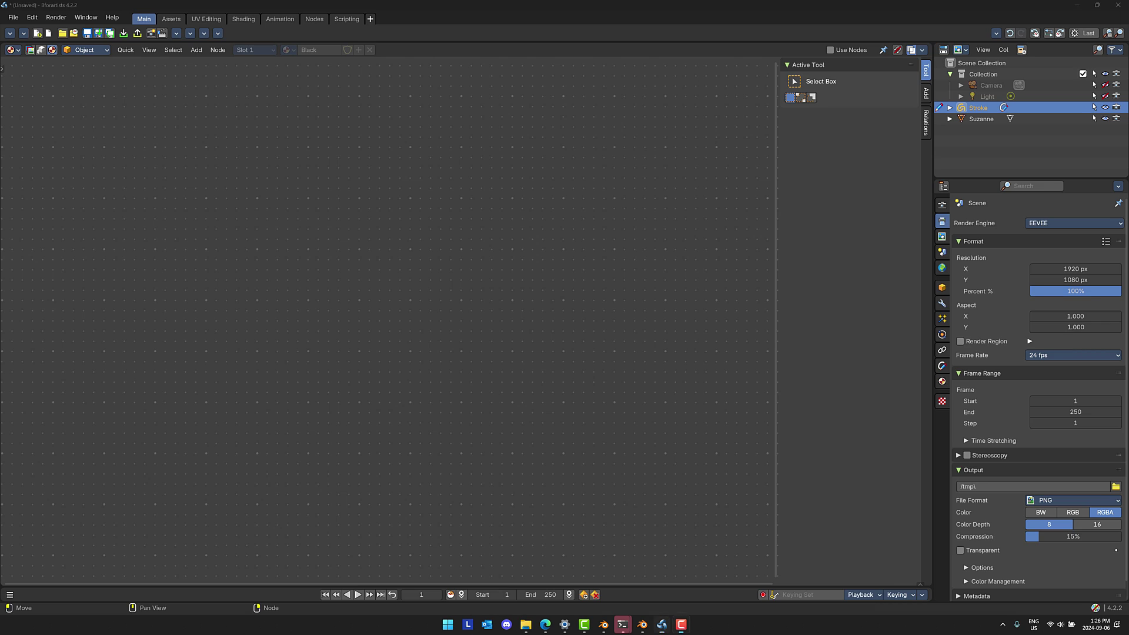
{"action": "key", "text": "alt+Tab"}
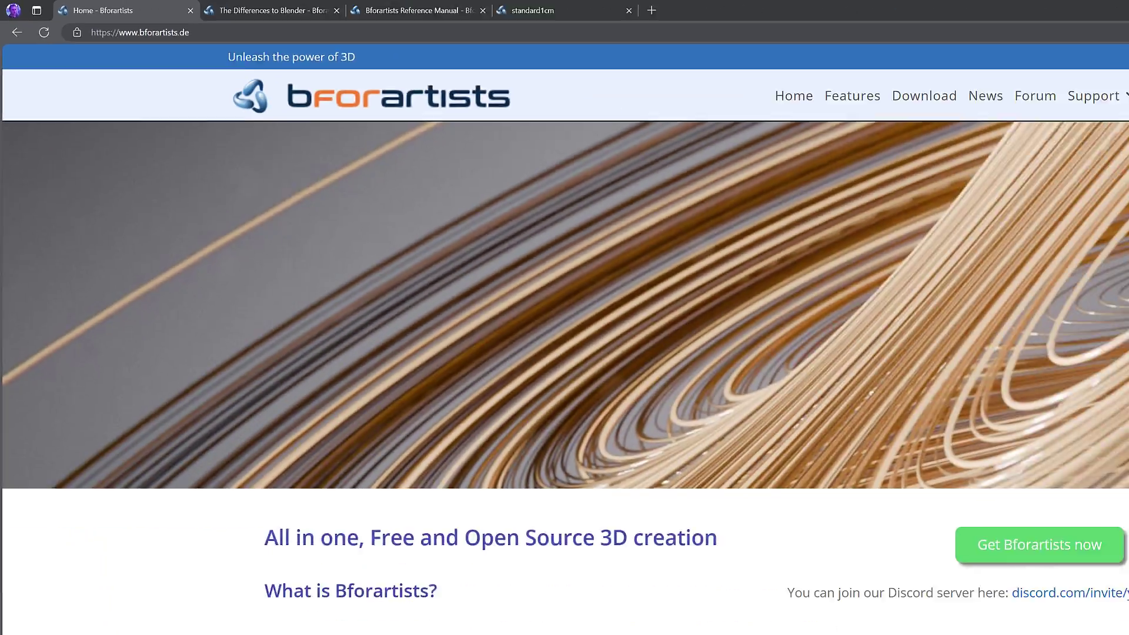
- Scroll the bforartists.de page down to the list of differences from Blender
{"action": "scroll", "coordinate": [537, 482], "scroll_direction": "down", "scroll_amount": 10}
{"action": "scroll", "coordinate": [537, 482], "scroll_direction": "down", "scroll_amount": 6}
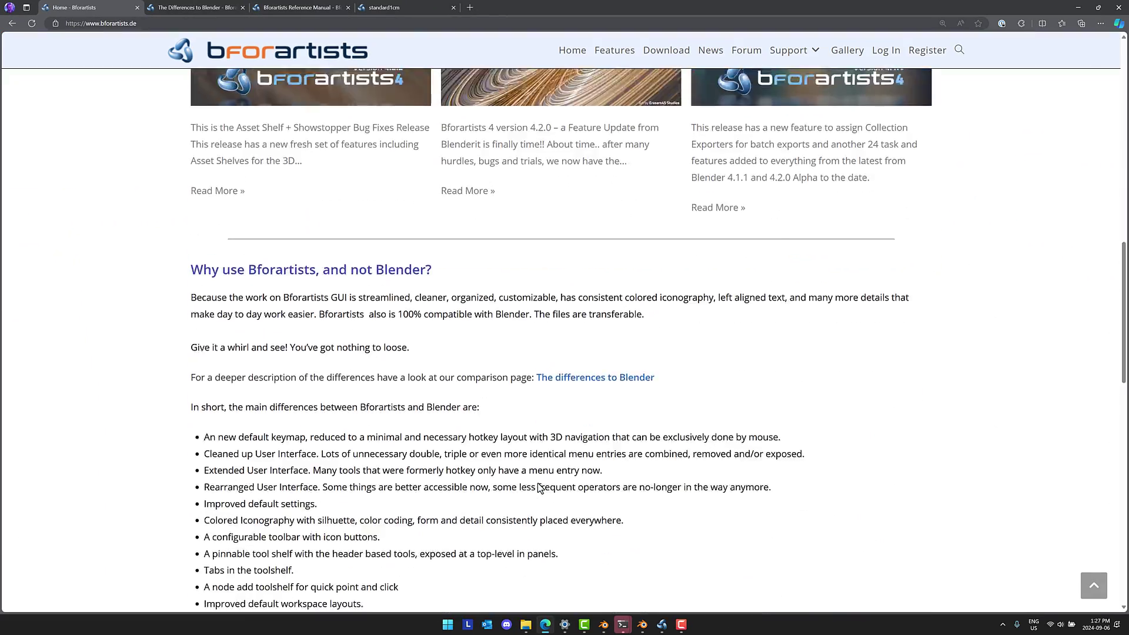
{"action": "scroll", "coordinate": [537, 482], "scroll_direction": "up", "scroll_amount": 6}
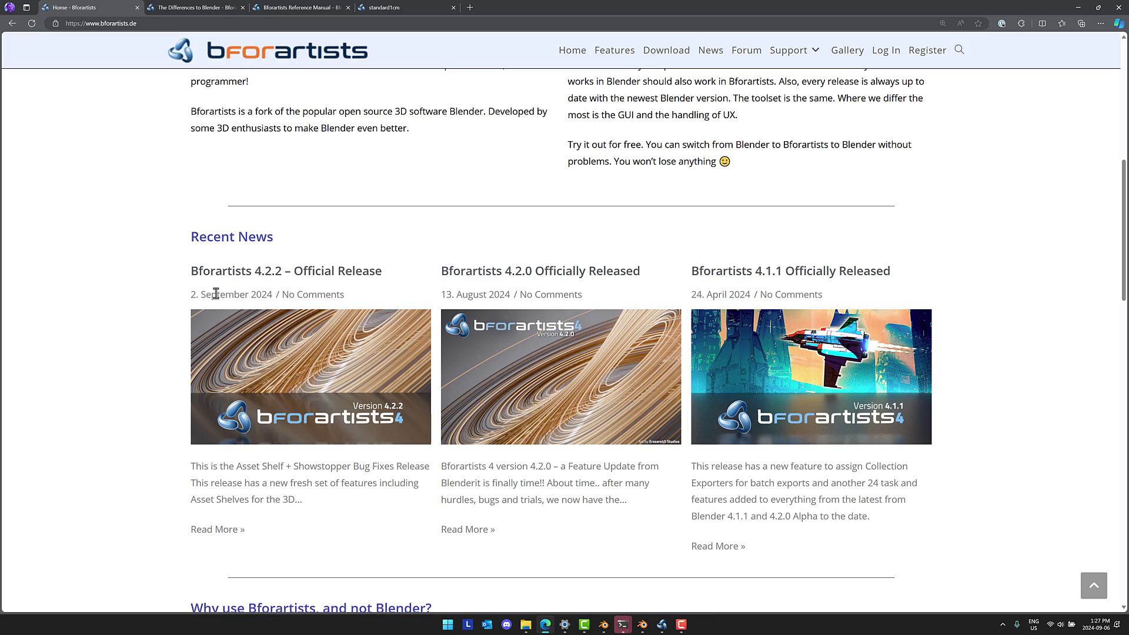
{"action": "scroll", "coordinate": [334, 416], "scroll_direction": "down", "scroll_amount": 3}
{"action": "scroll", "coordinate": [333, 416], "scroll_direction": "down", "scroll_amount": 5}
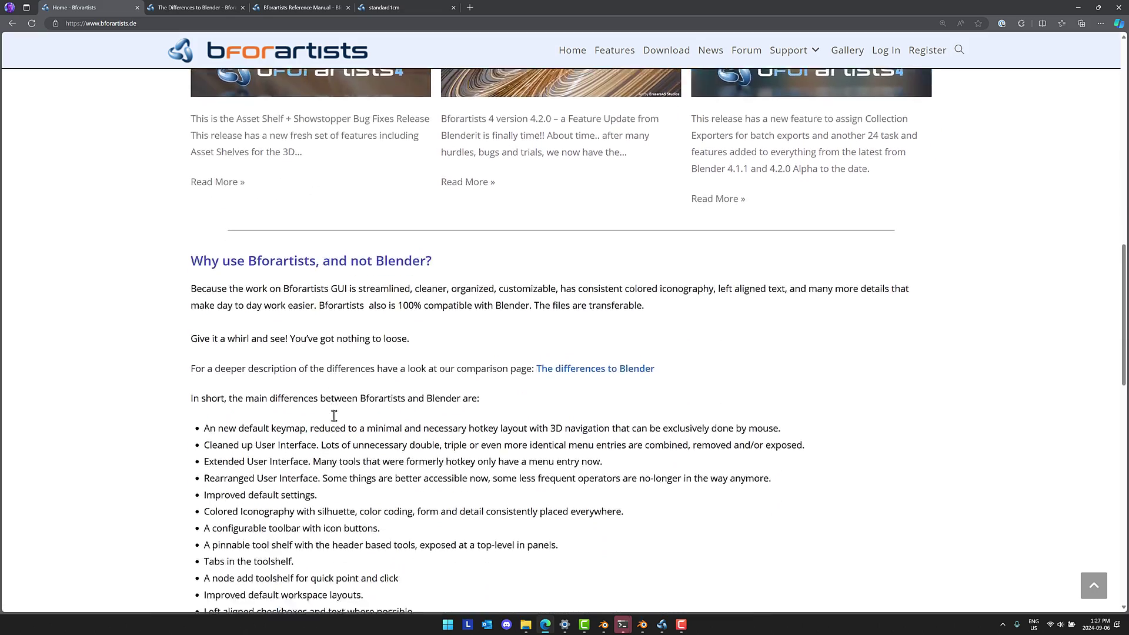
{"action": "scroll", "coordinate": [334, 413], "scroll_direction": "down", "scroll_amount": 1}
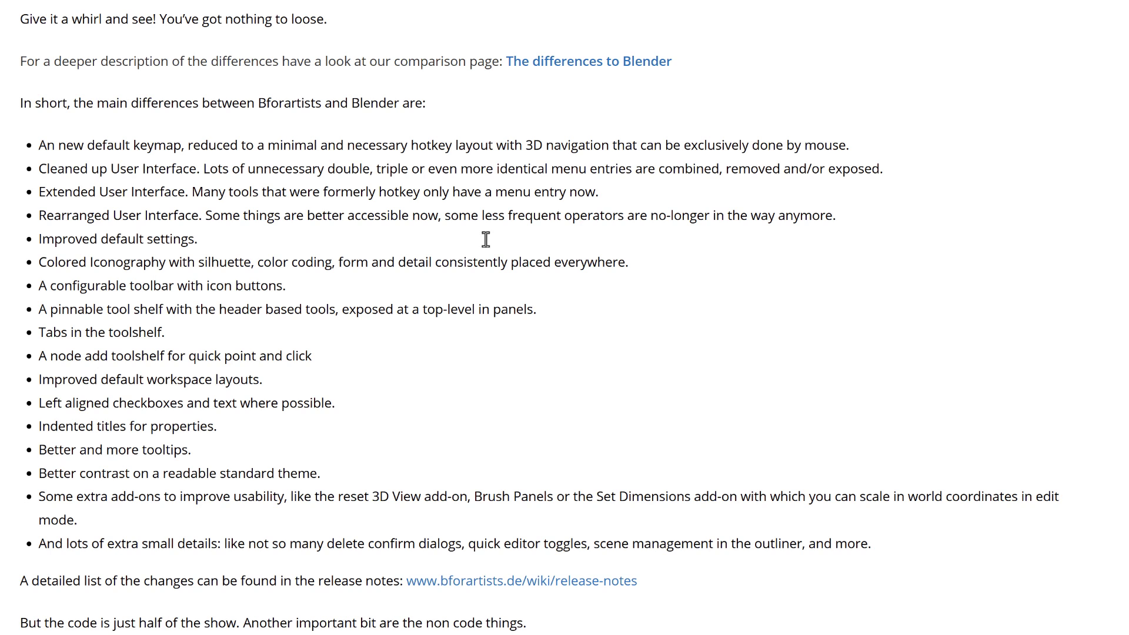
- Highlight the line about left aligned checkboxes, deselect it, and return to Bforartists
{"action": "left_click_drag", "start_coordinate": [37, 405], "coordinate": [378, 416]}
{"action": "left_click", "coordinate": [379, 416]}
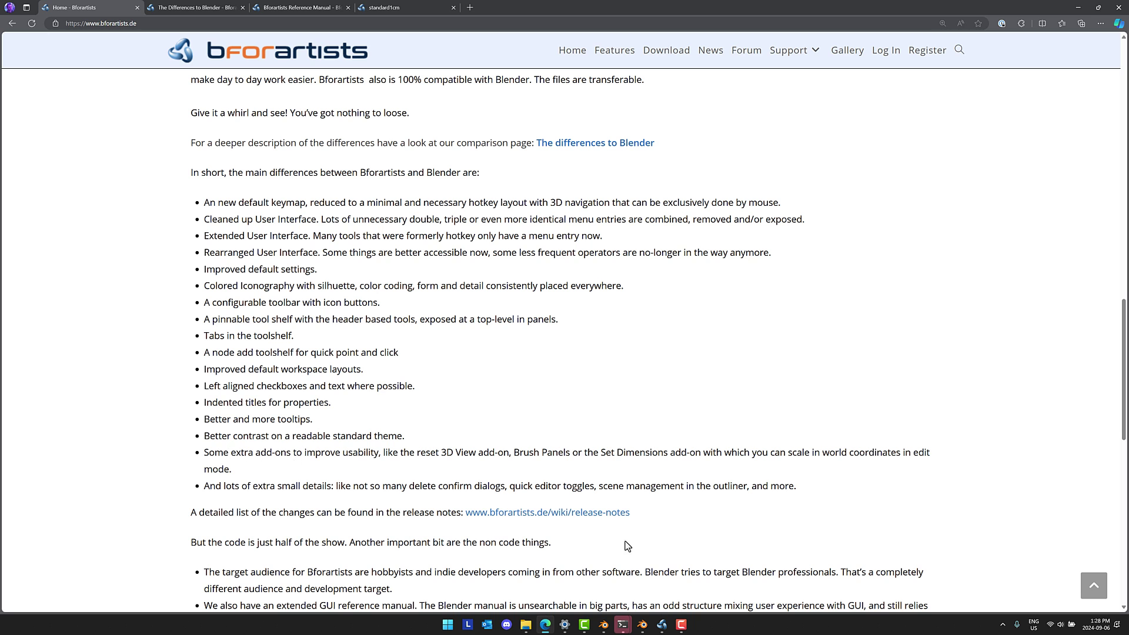
{"action": "left_click", "coordinate": [661, 624]}
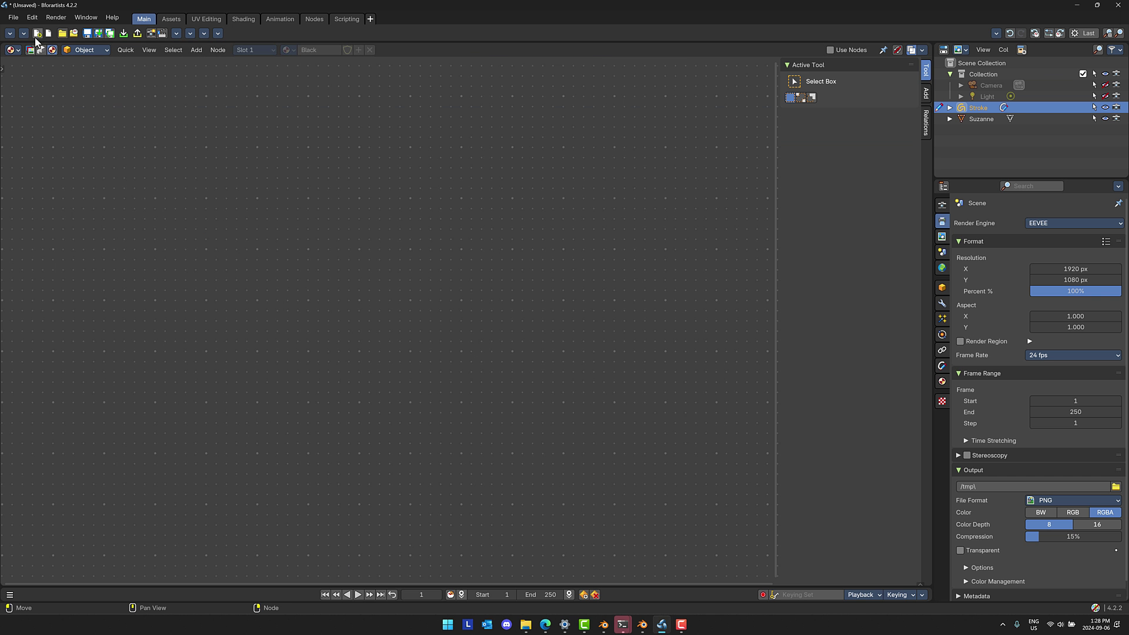
- Turn the area back into a 3D Viewport, orbit, then apply View > Reset 3D View
{"action": "left_click", "coordinate": [10, 50]}
{"action": "left_click", "coordinate": [25, 74]}
{"action": "middle_click_drag", "start_coordinate": [271, 254], "coordinate": [3, 258]}
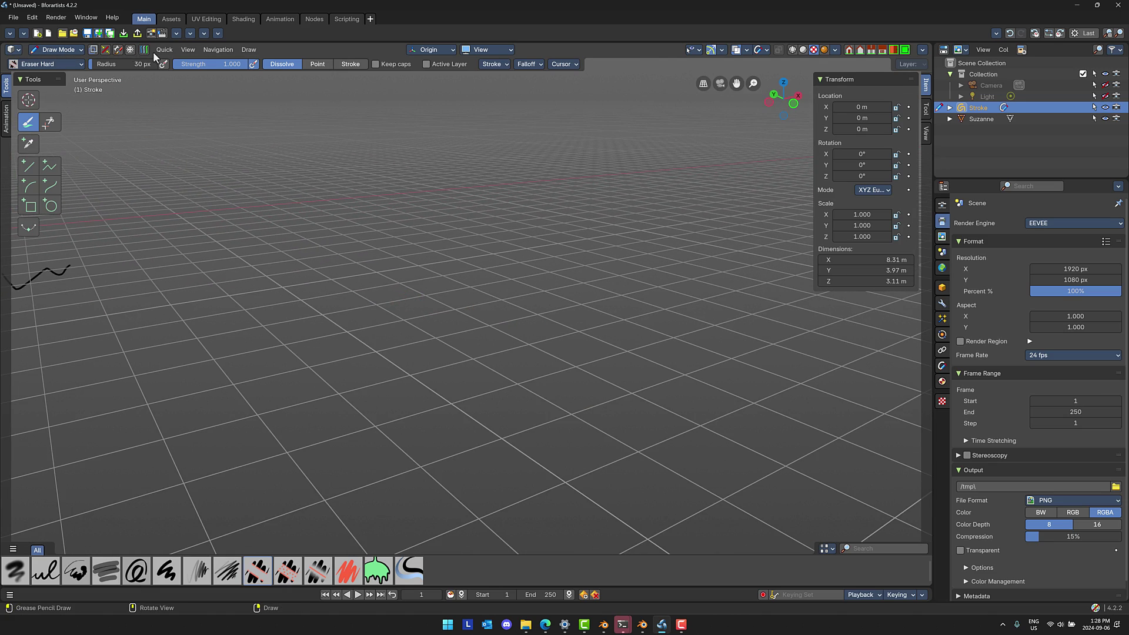
{"action": "left_click", "coordinate": [188, 51]}
{"action": "left_click", "coordinate": [223, 357]}
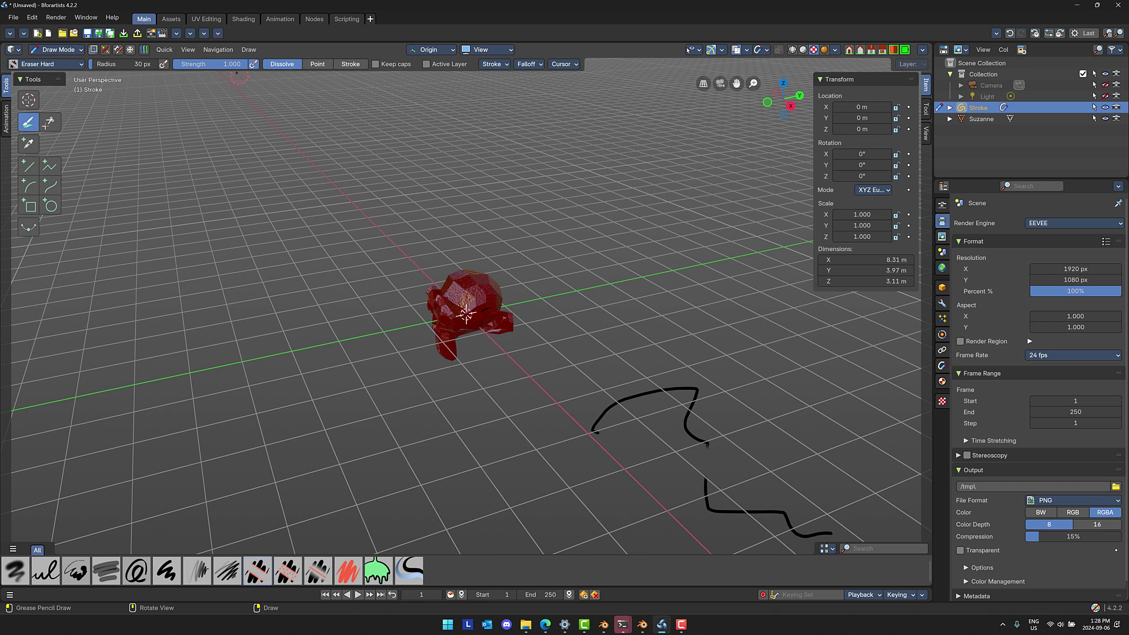
- Try the Snap pie menu from View > Pie menus, dismiss it, then scroll the website
{"action": "left_click", "coordinate": [187, 50]}
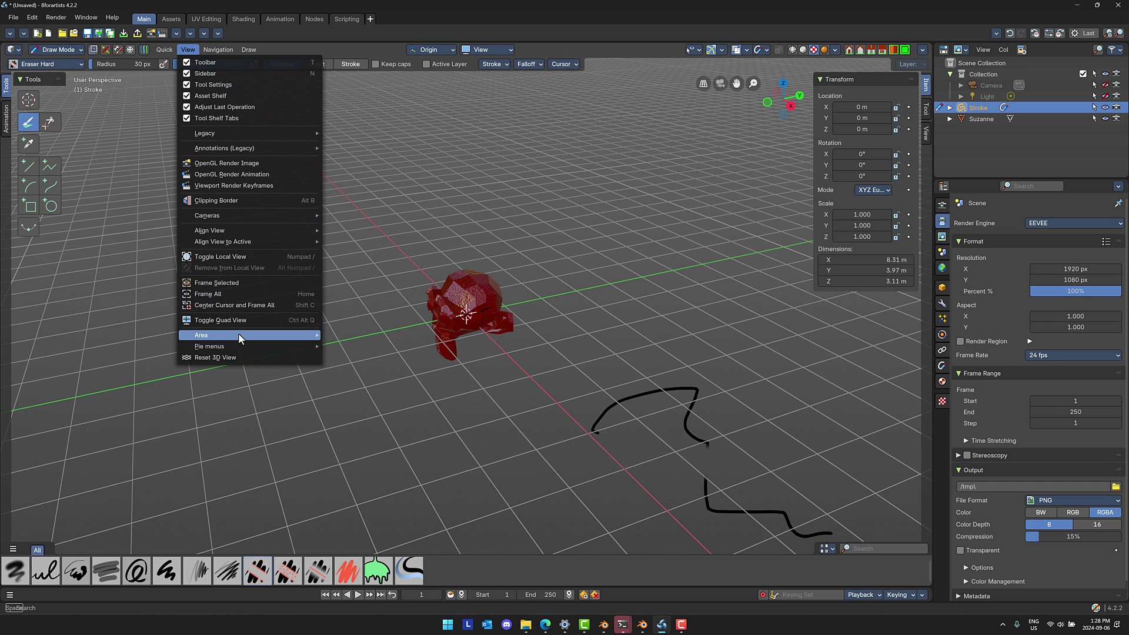
{"action": "mouse_move", "coordinate": [241, 346]}
{"action": "left_click", "coordinate": [410, 400]}
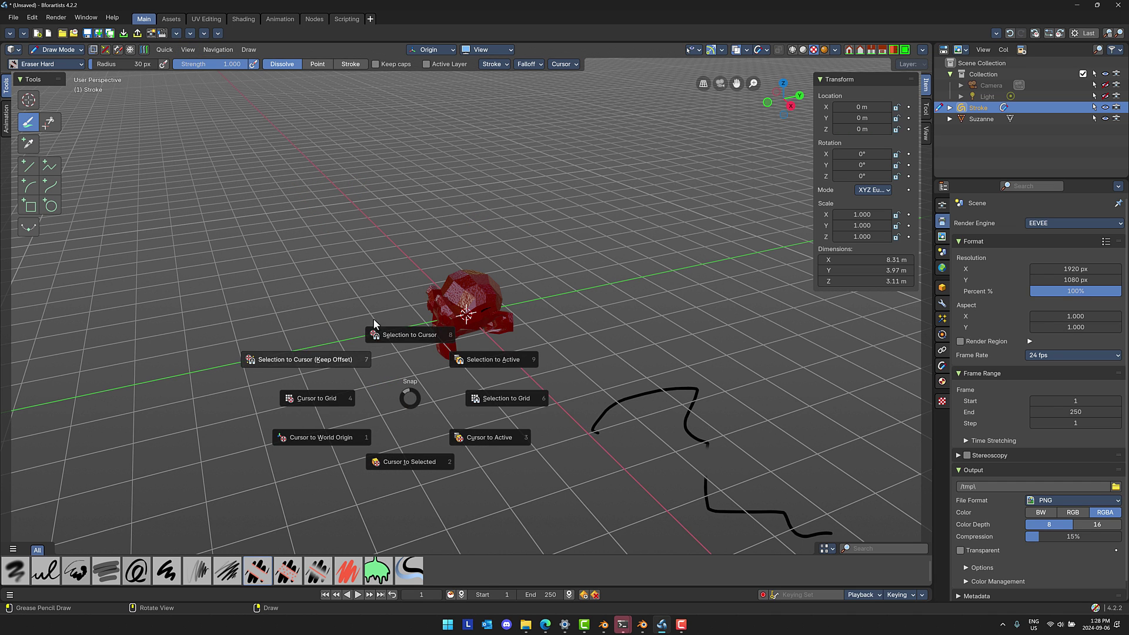
{"action": "left_click", "coordinate": [639, 310]}
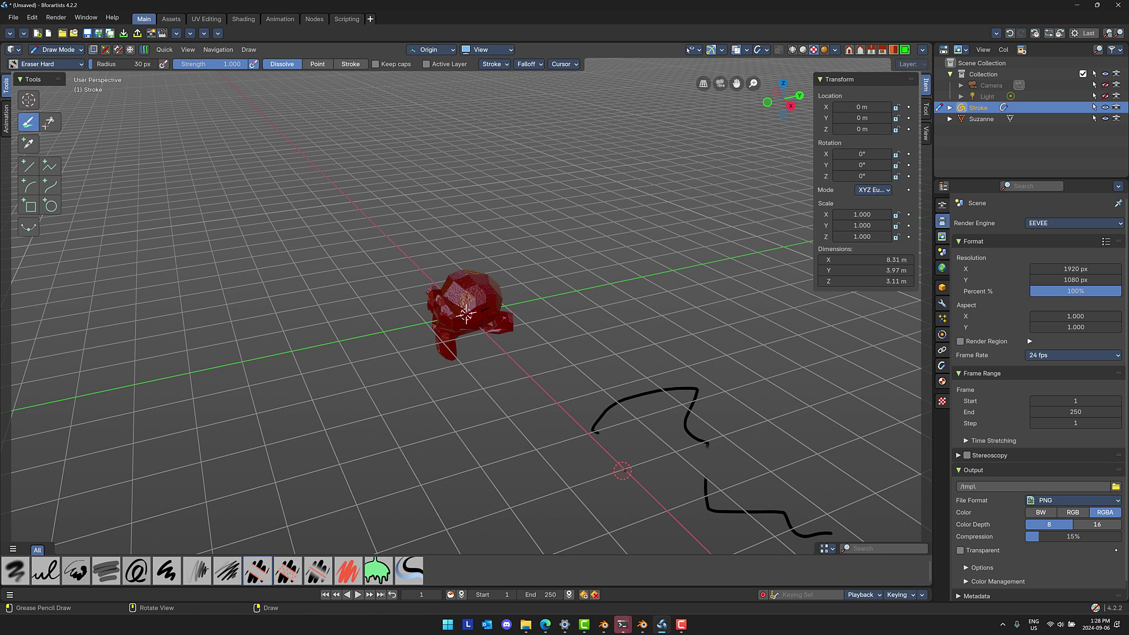
{"action": "left_click", "coordinate": [545, 624]}
{"action": "scroll", "coordinate": [422, 391], "scroll_direction": "down", "scroll_amount": 4}
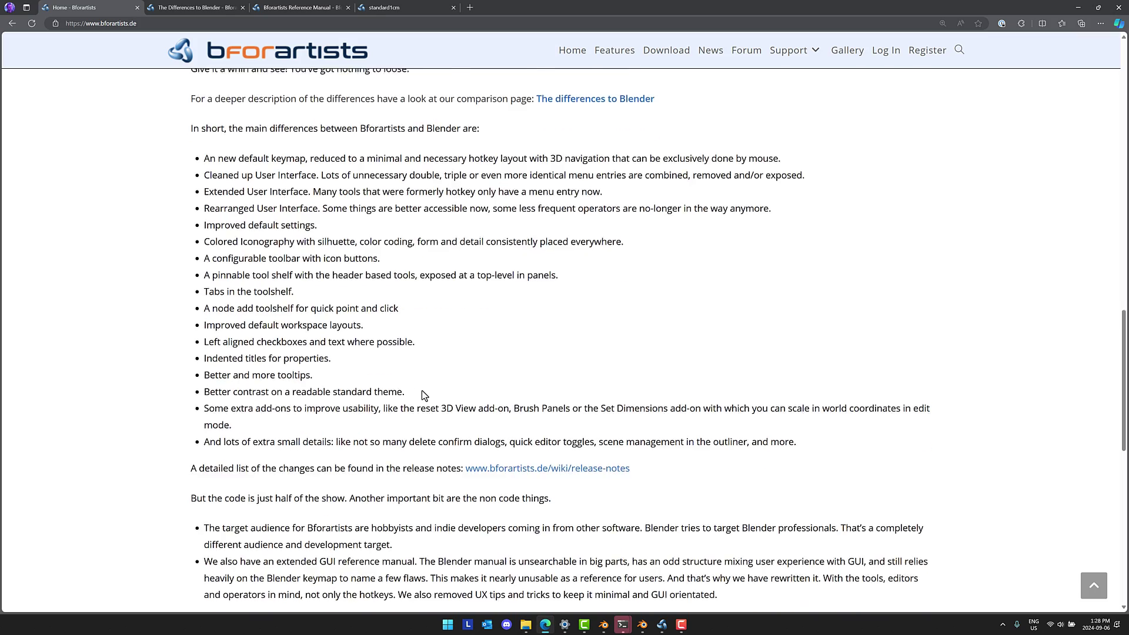